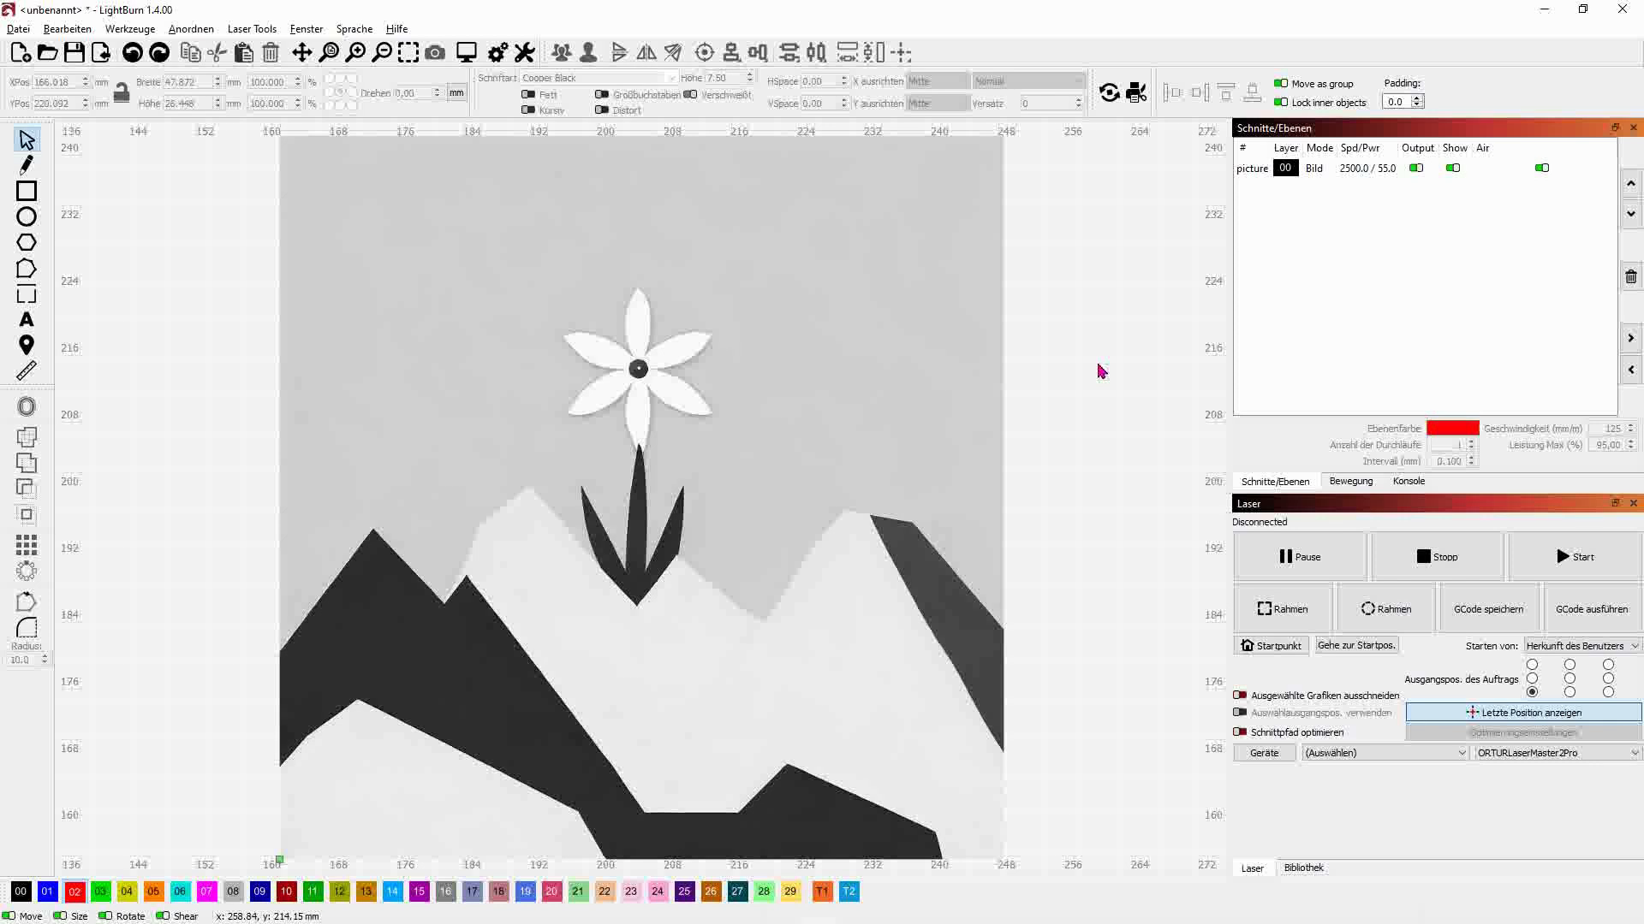
- Draw a rectangle about 86.7 mm square along the image's outline and assign it to tool layer T1
left_click(638, 282)
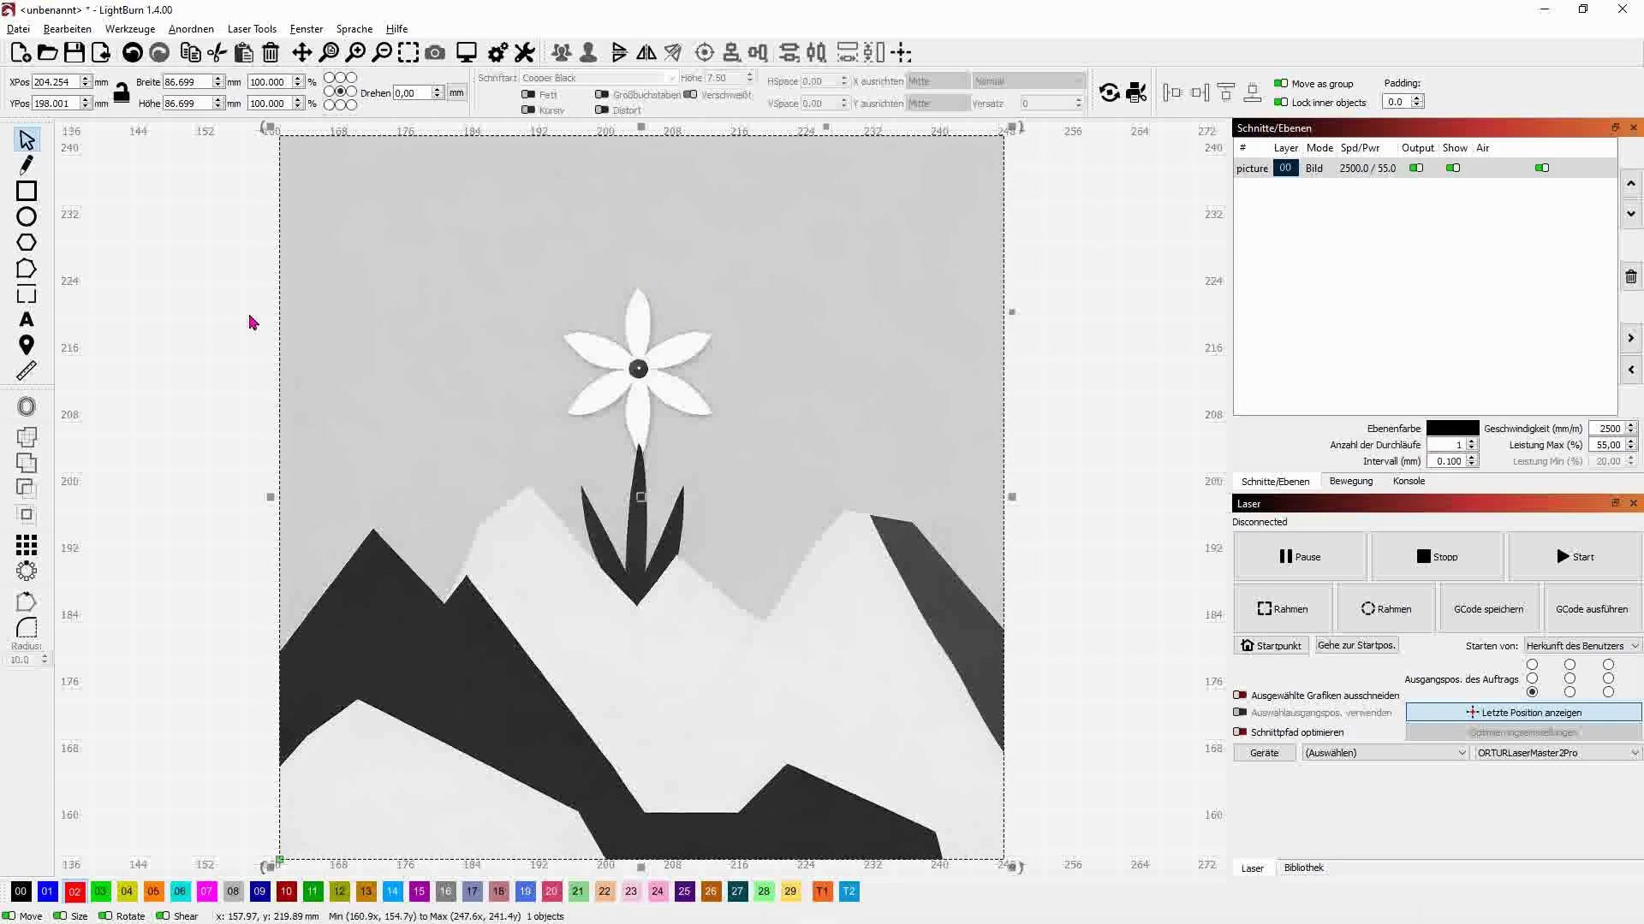
left_click(214, 320)
left_click(27, 190)
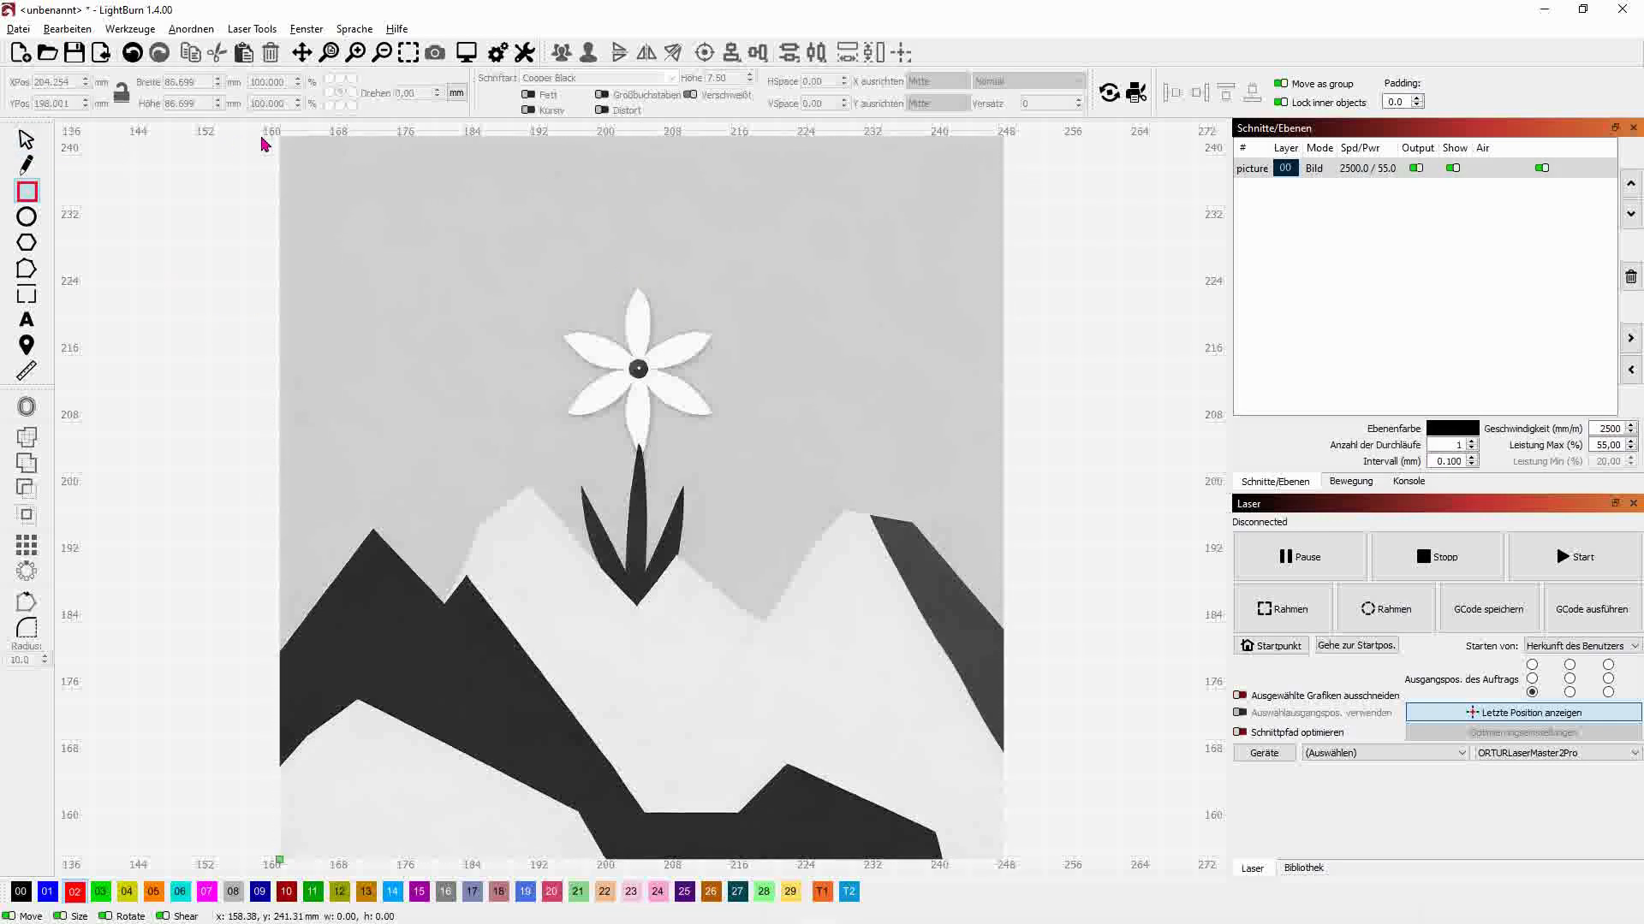
left_click_drag(283, 137, 1005, 868)
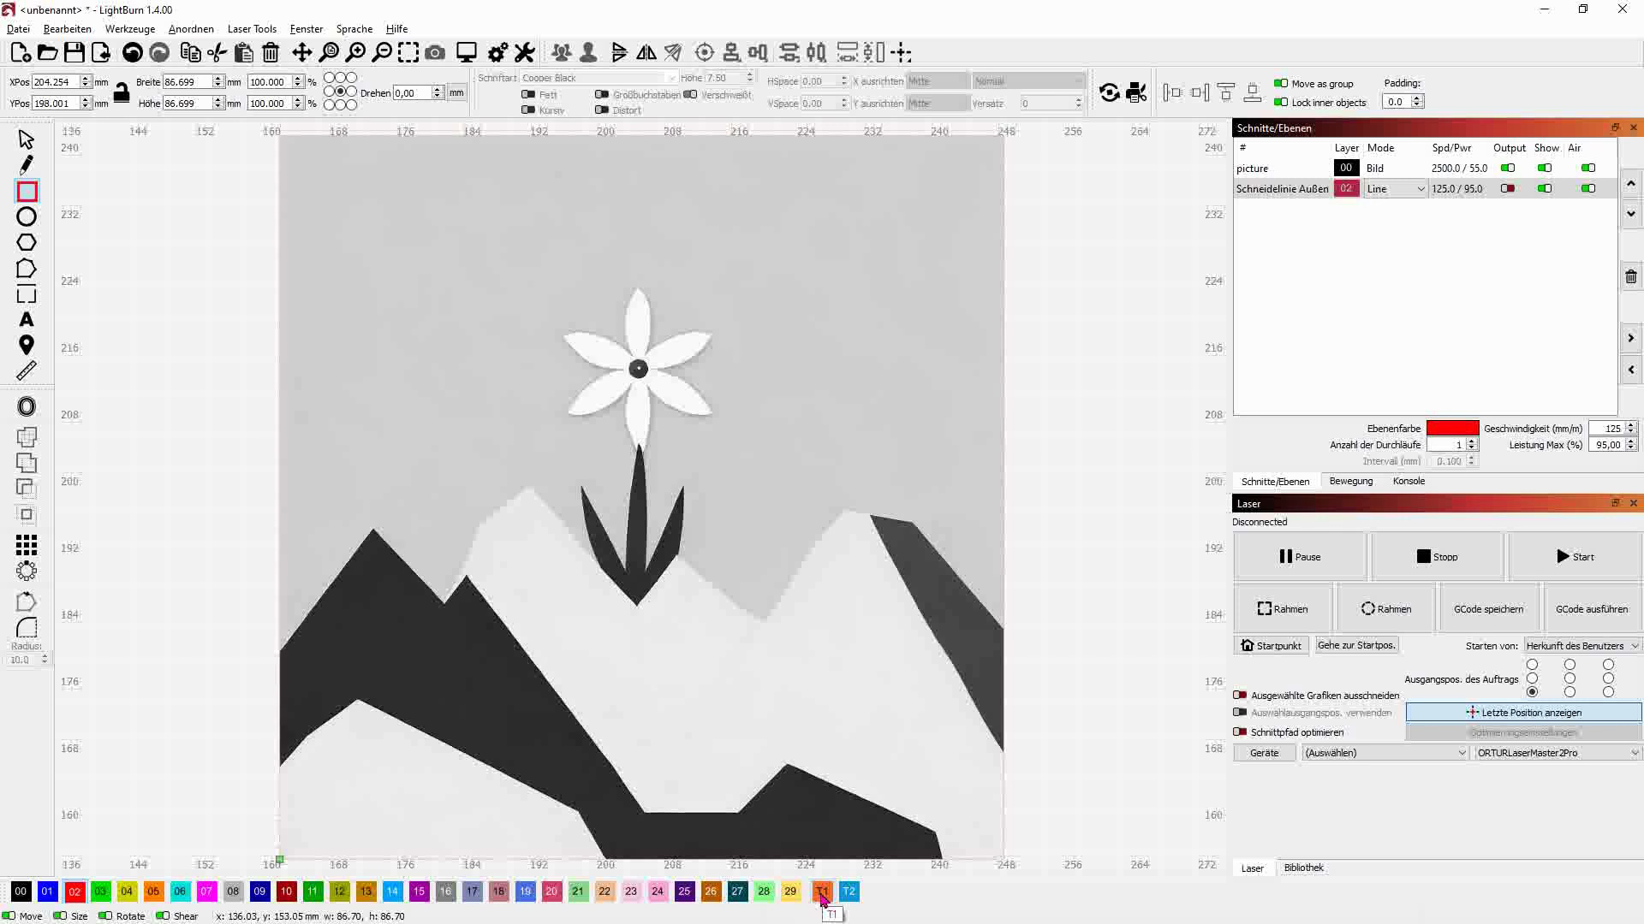
left_click(820, 892)
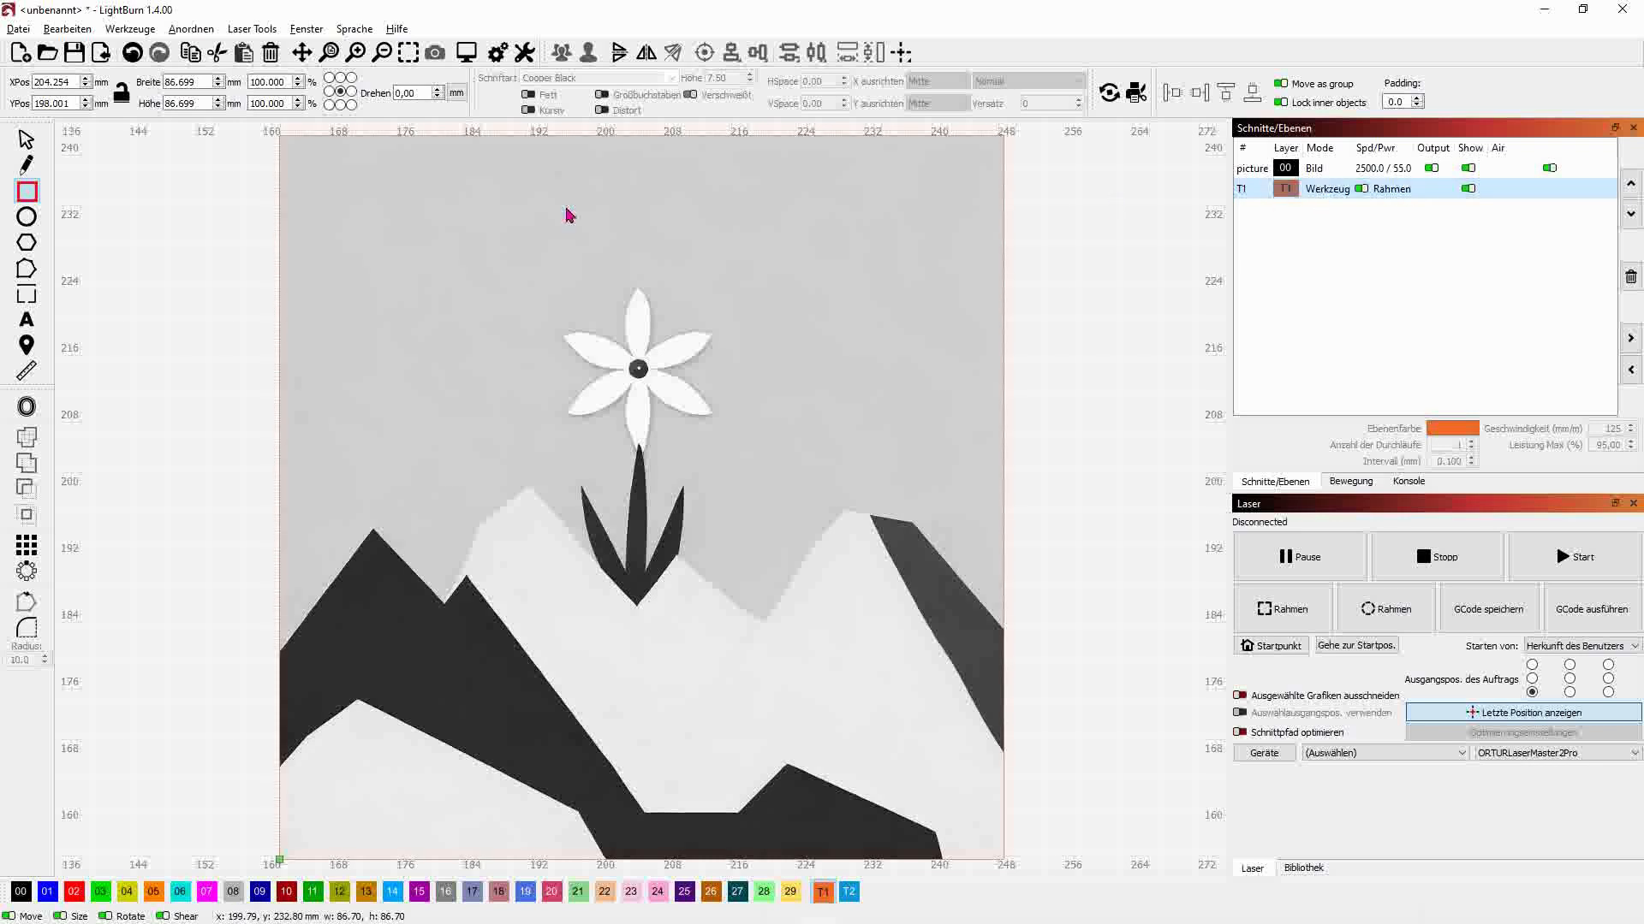
- Add the text "Lachender Mut" in Cooper Black at 7.50 mm height above the flower
left_click(27, 319)
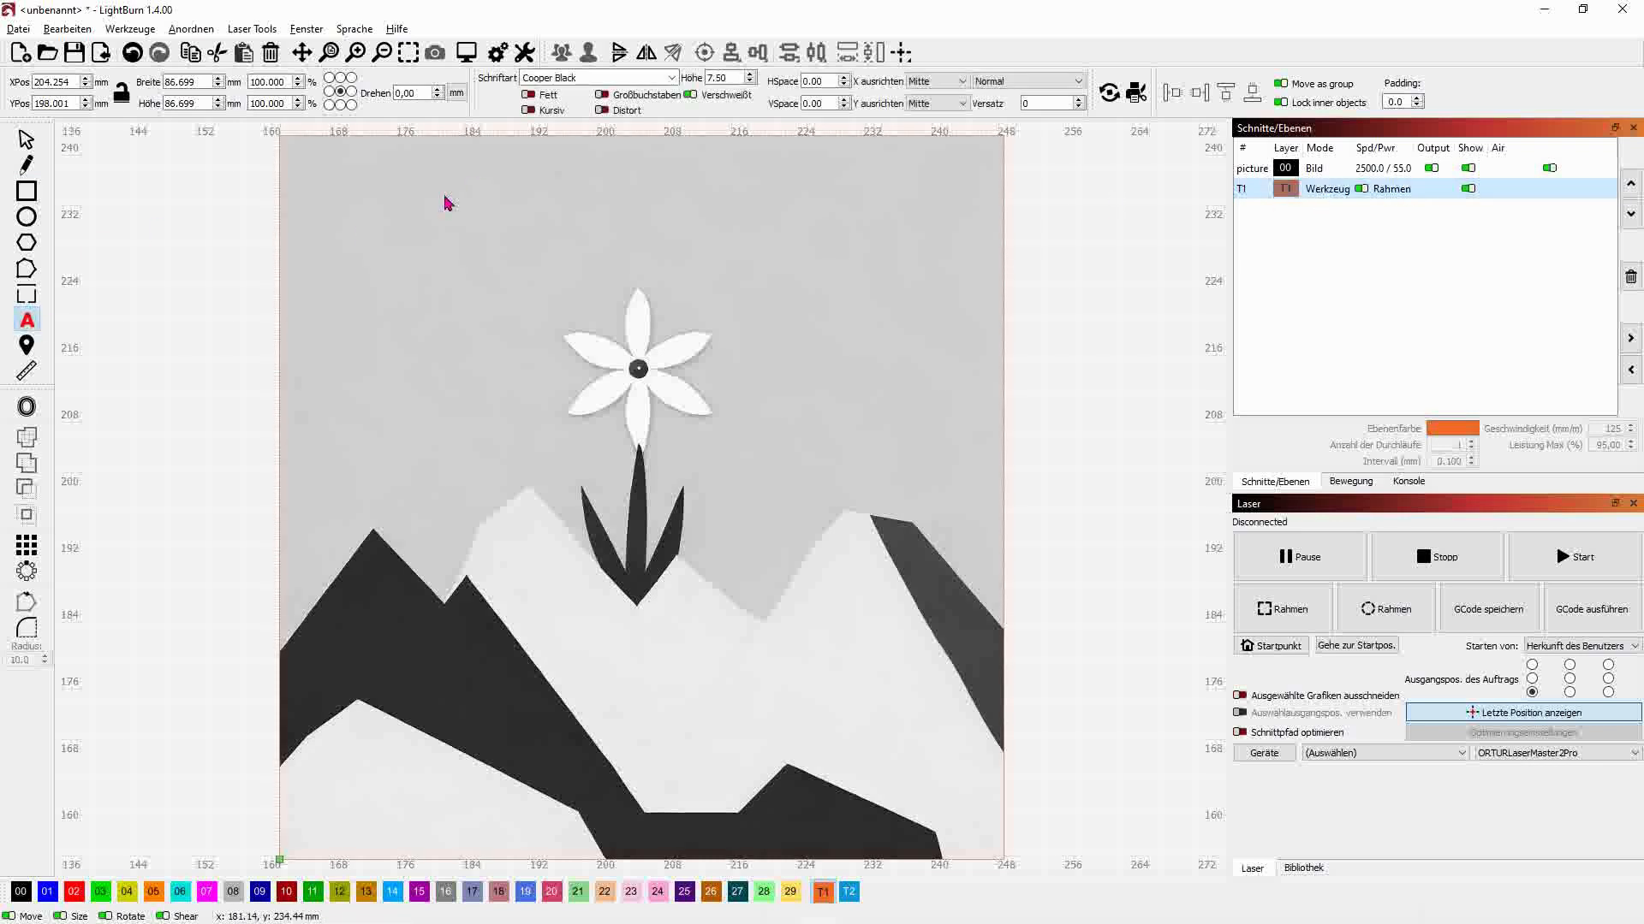
type("L")
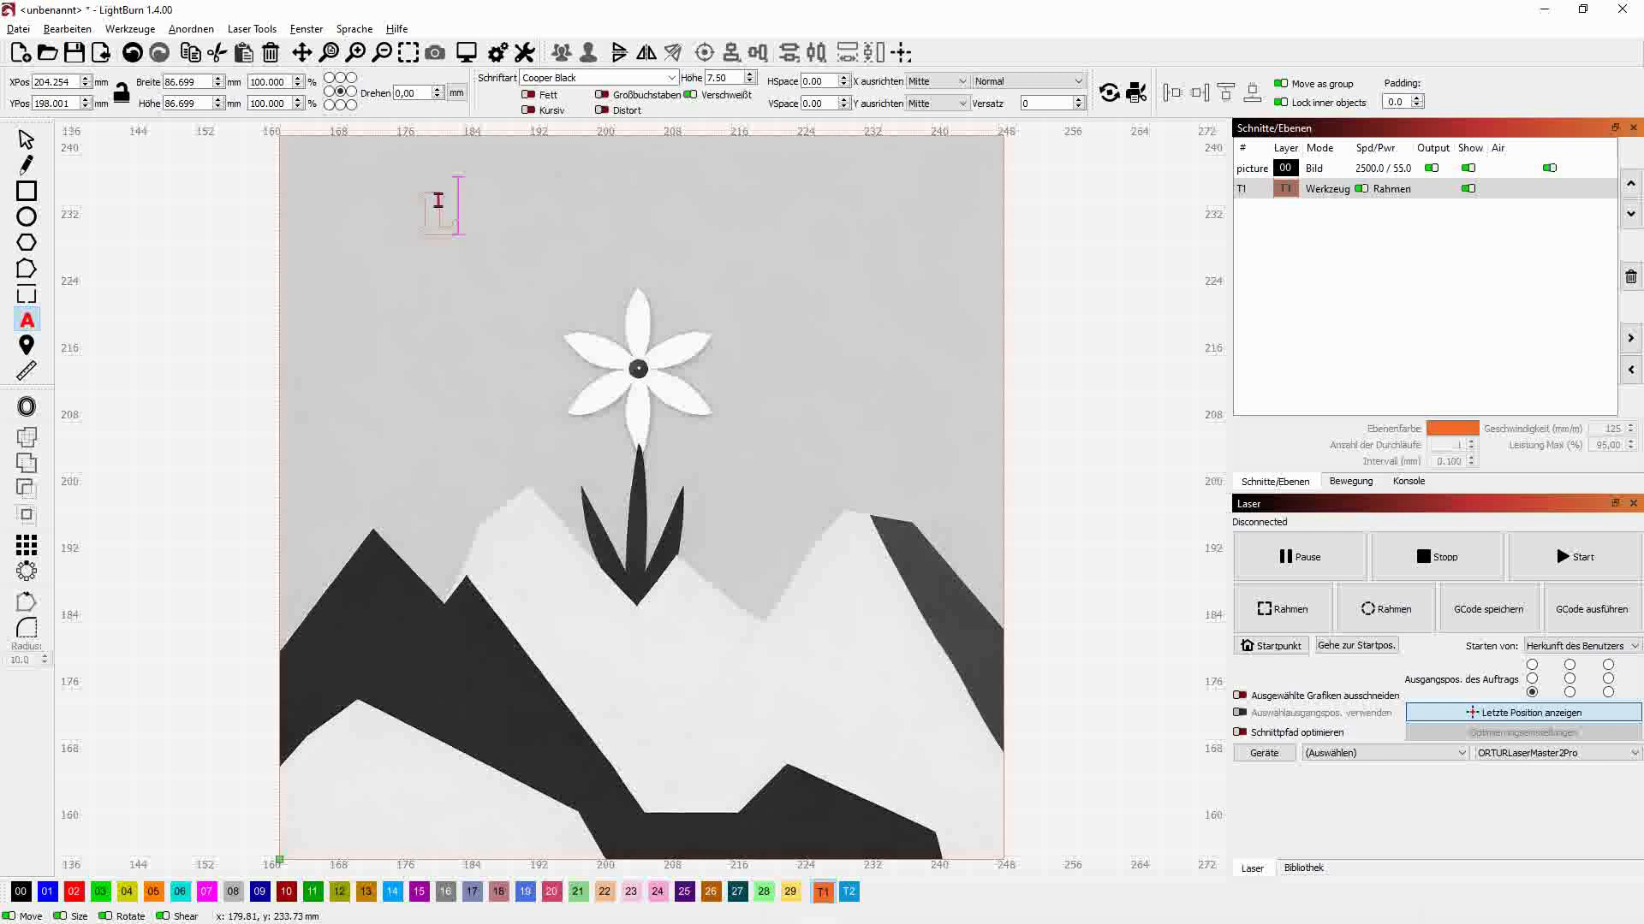
type("achender Mut")
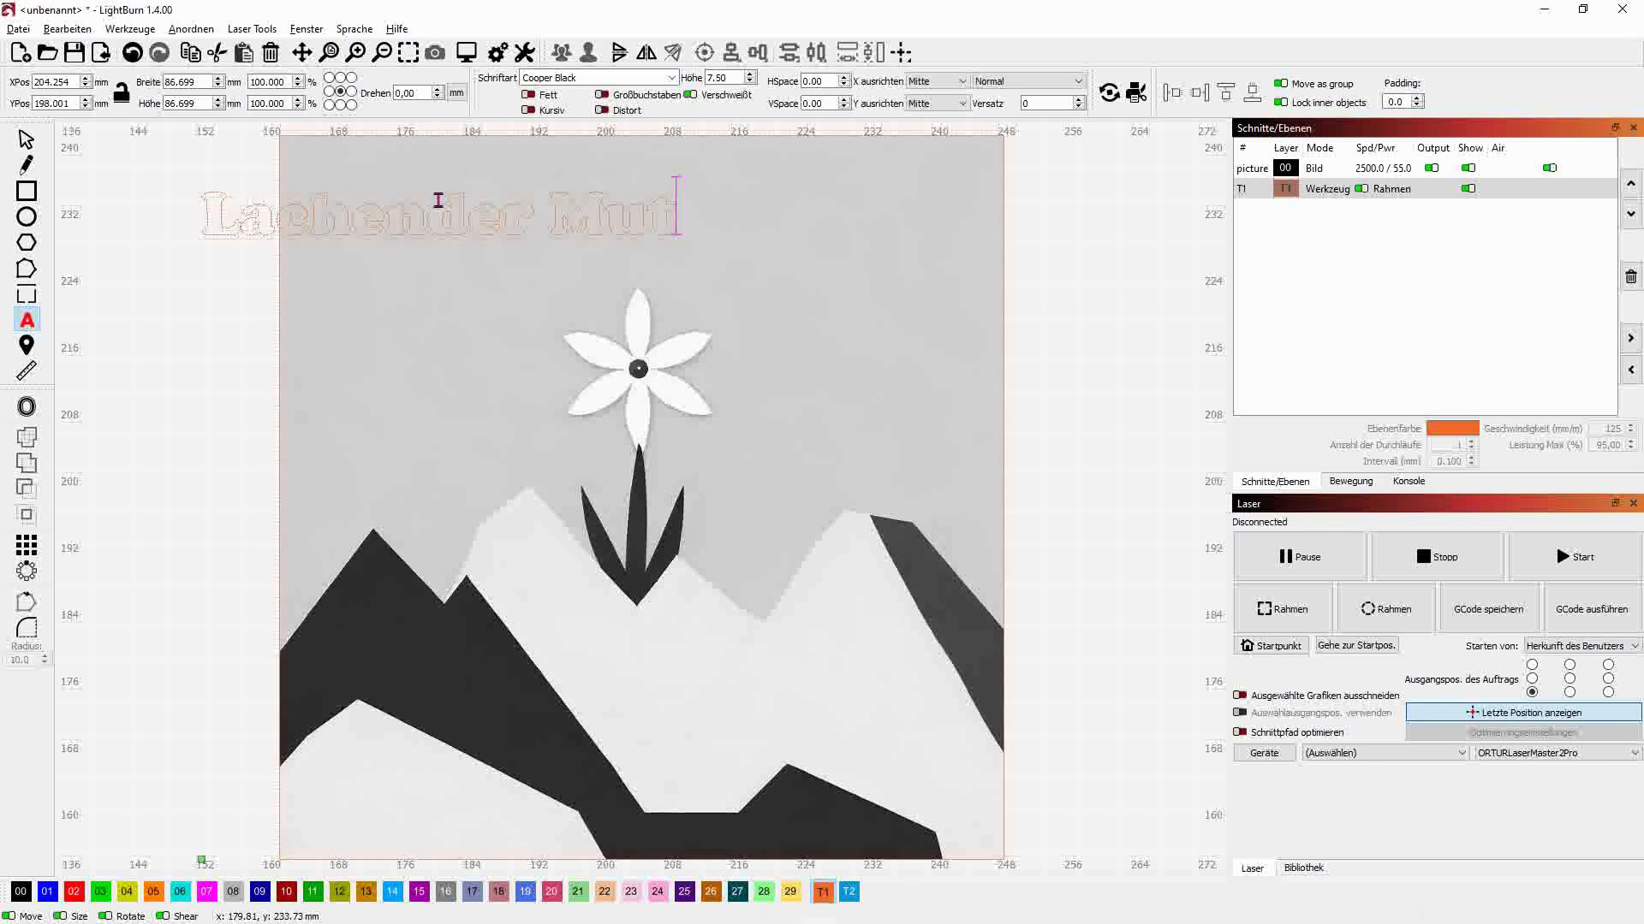
left_click(27, 140)
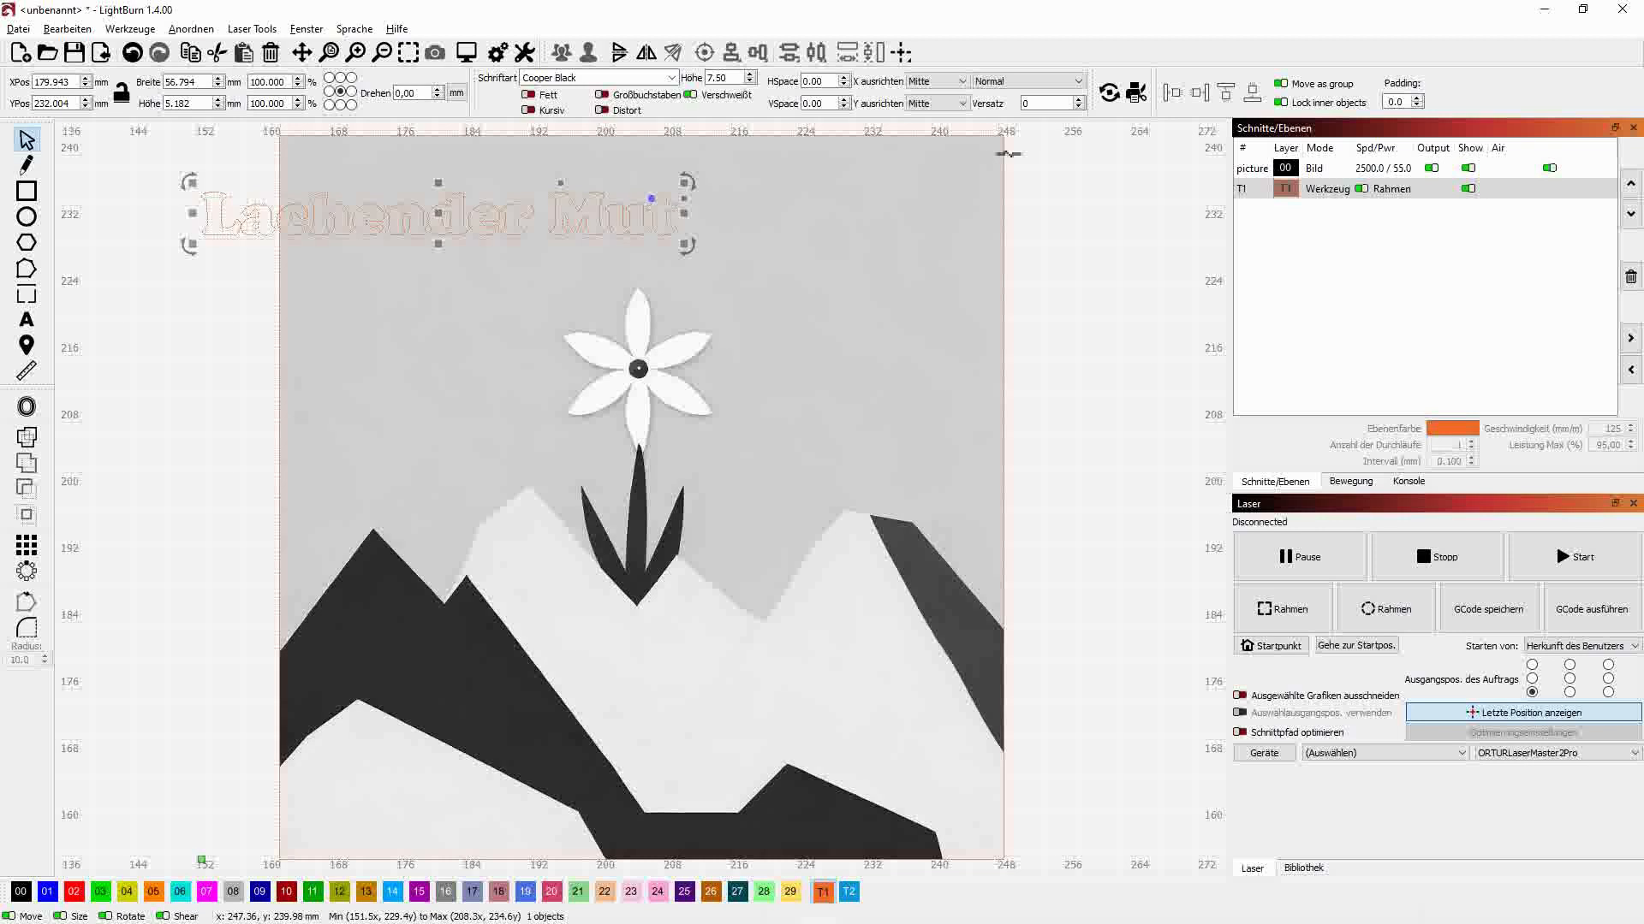
- Align the text and the rectangle on their shared vertical centre line and group them
key("ctrl+a")
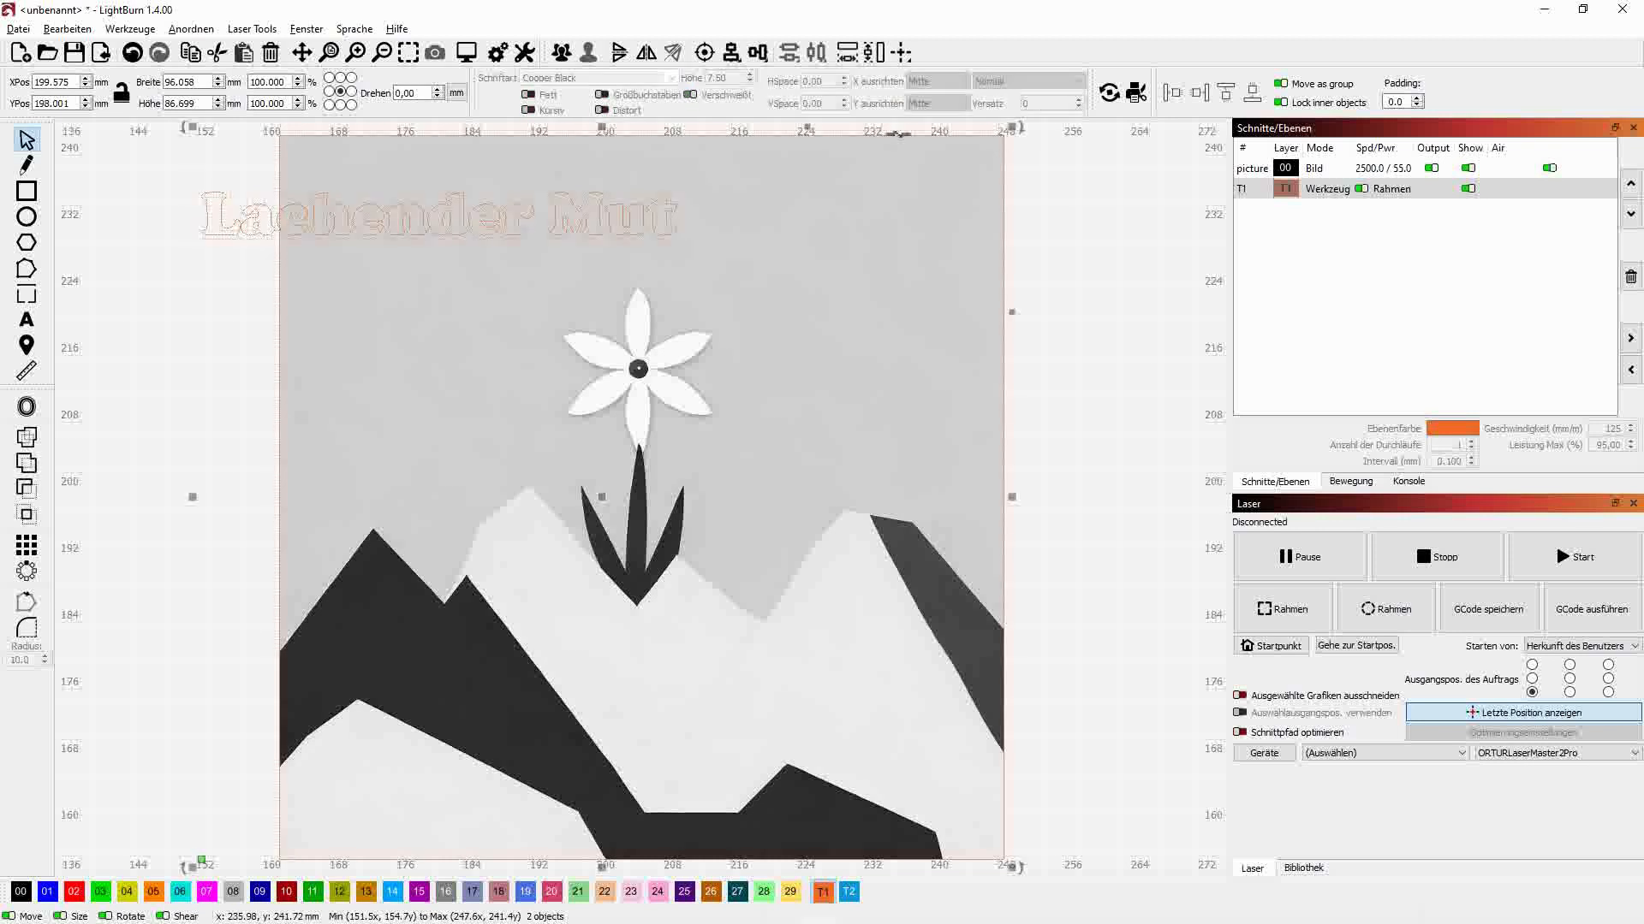
left_click(732, 53)
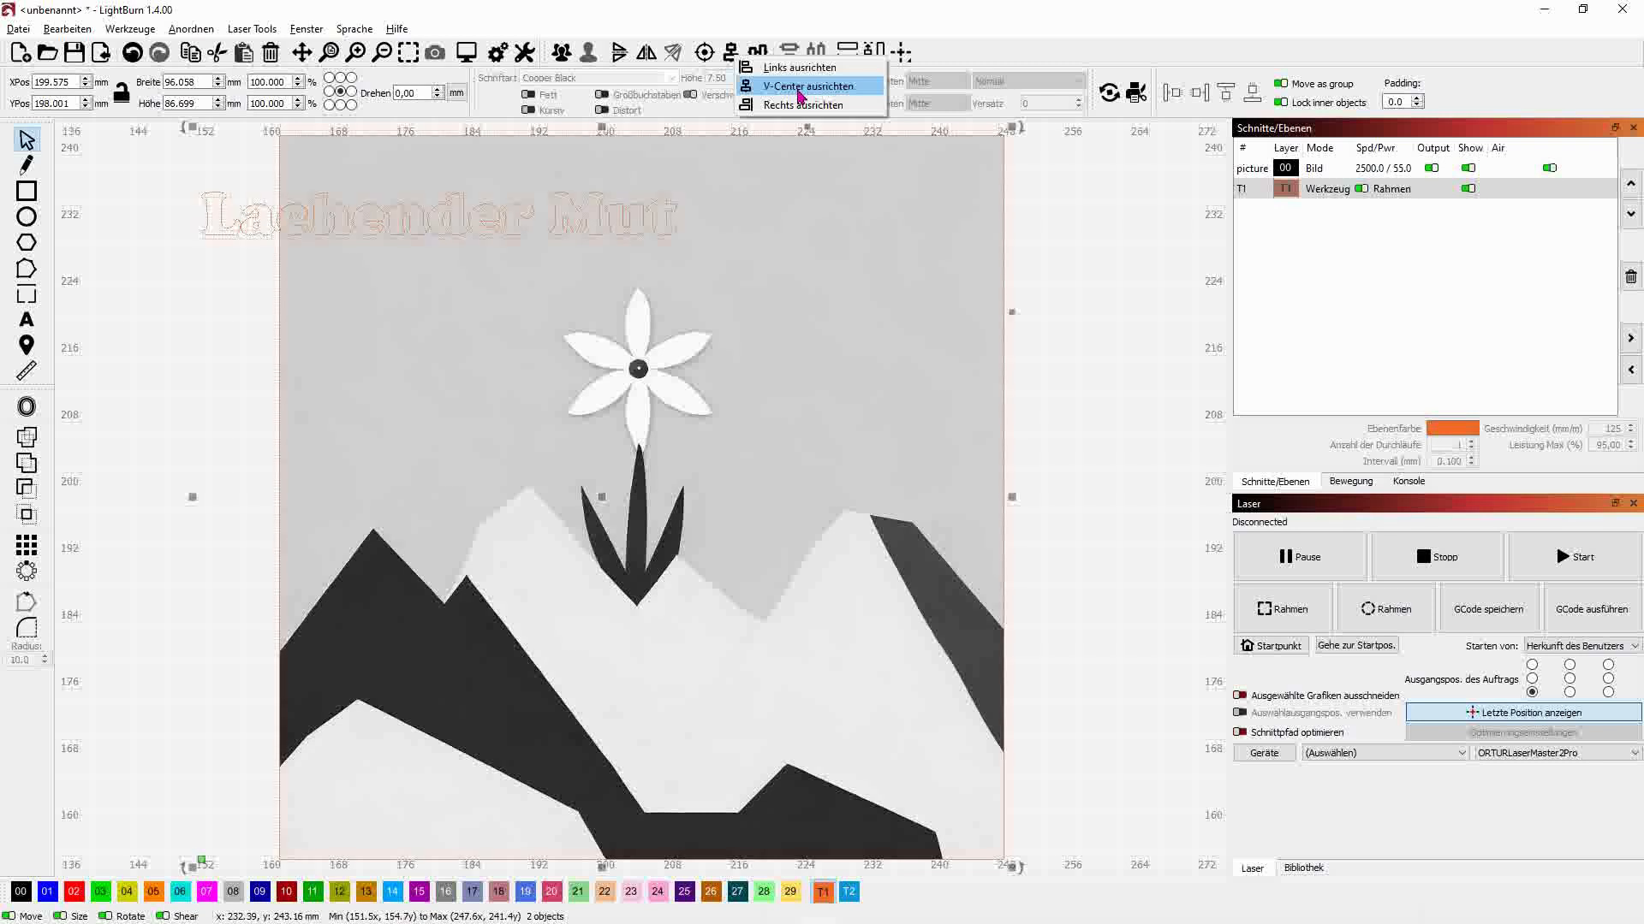
left_click(800, 87)
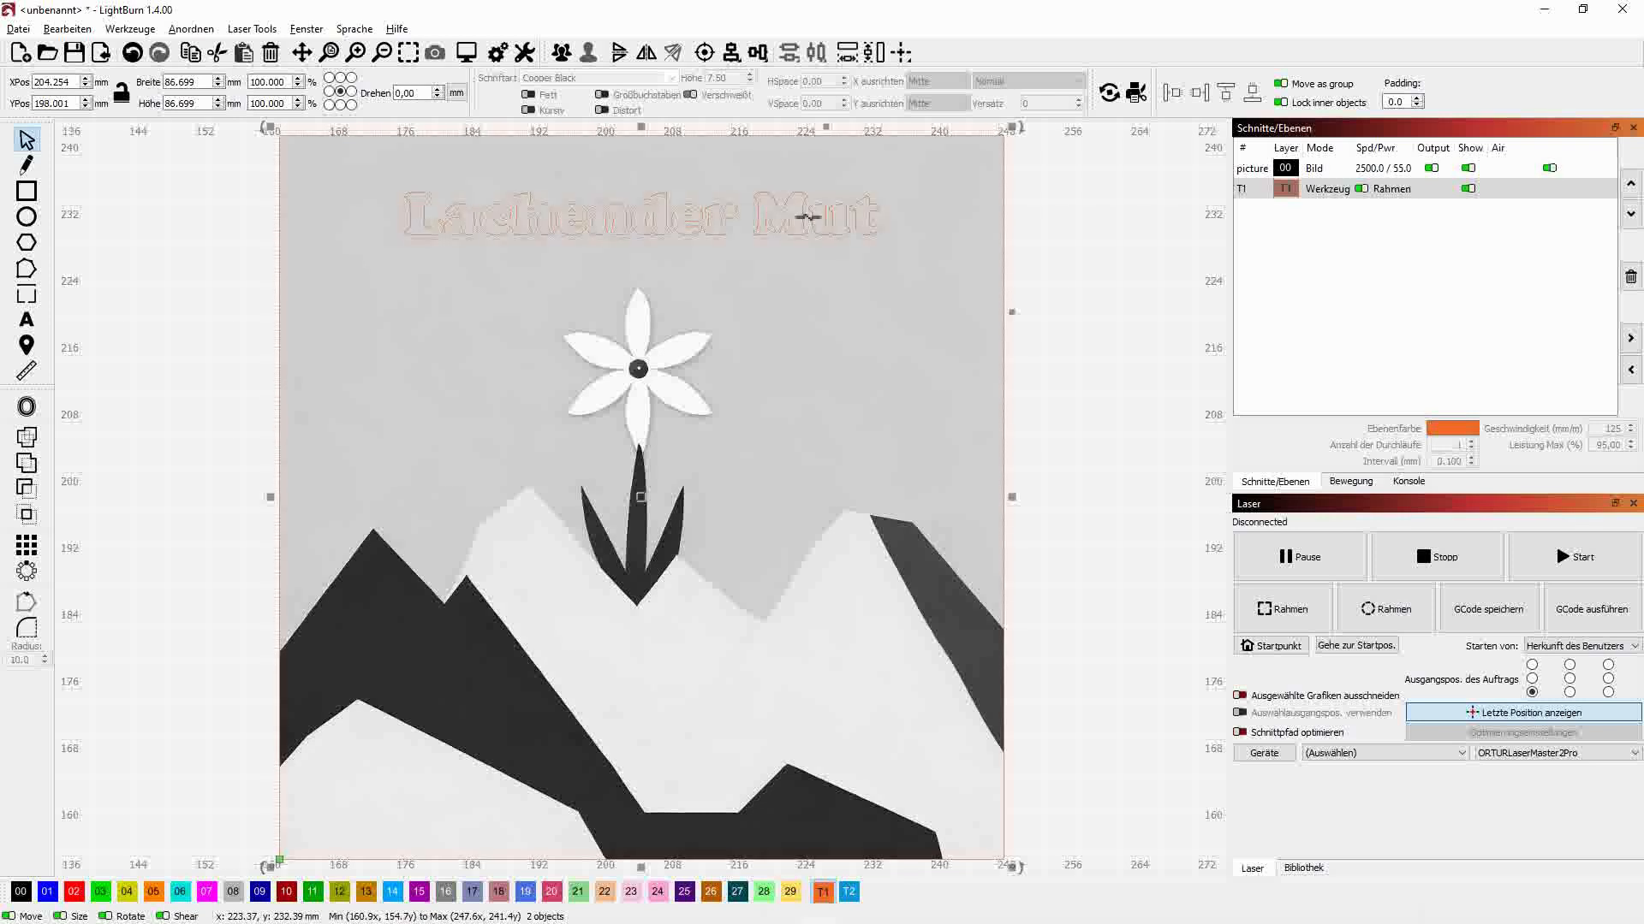
right_click(807, 216)
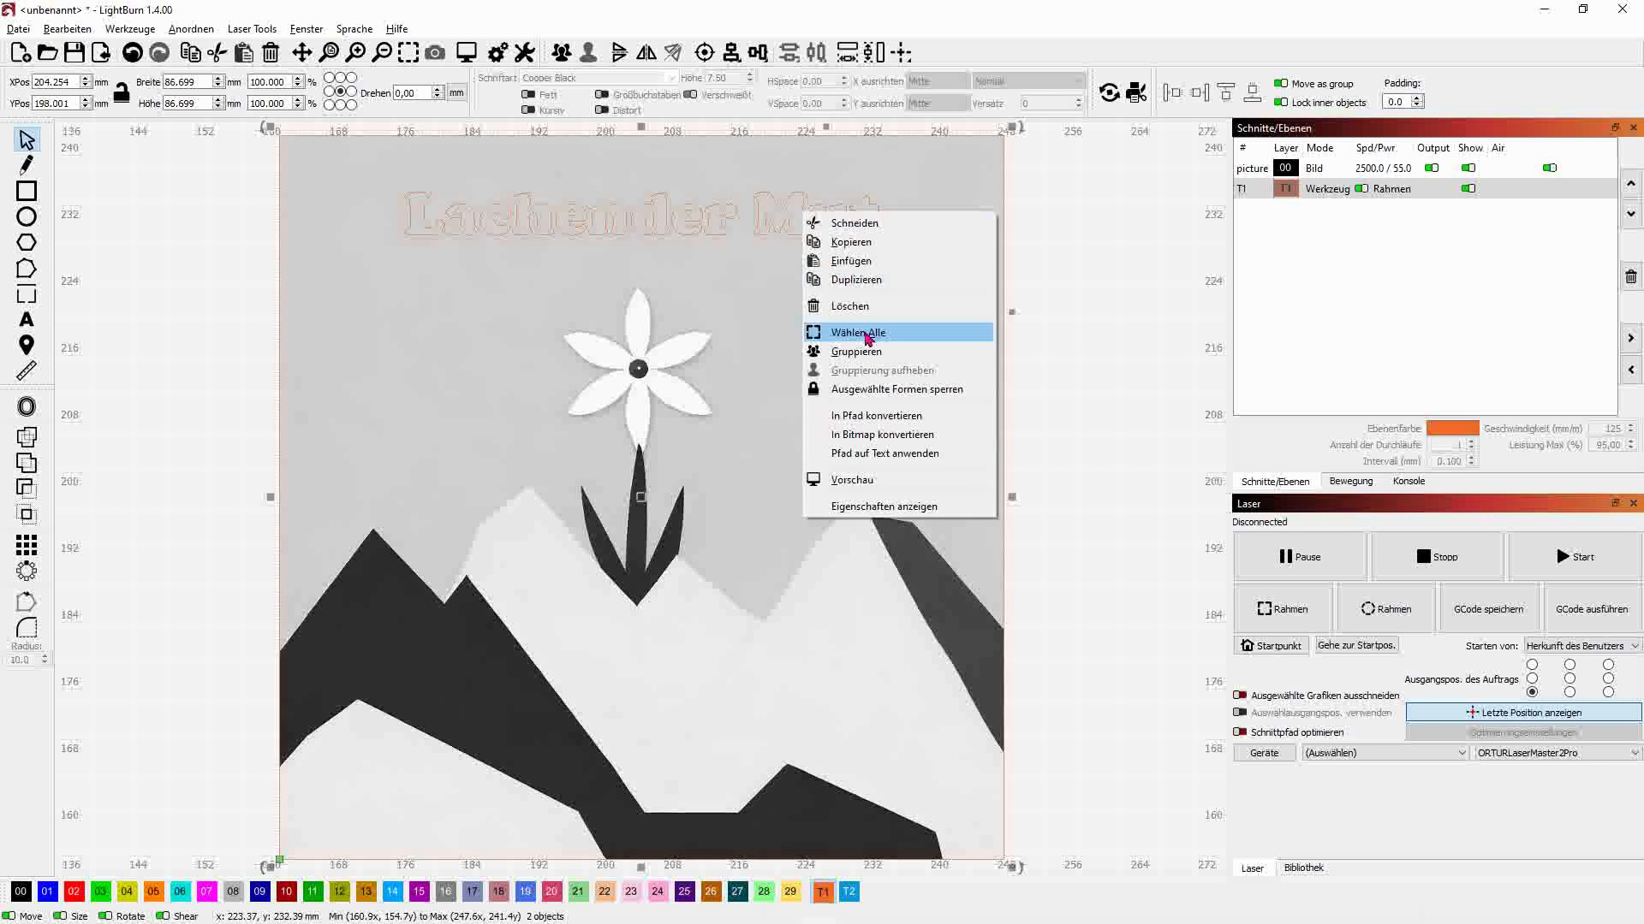
left_click(860, 352)
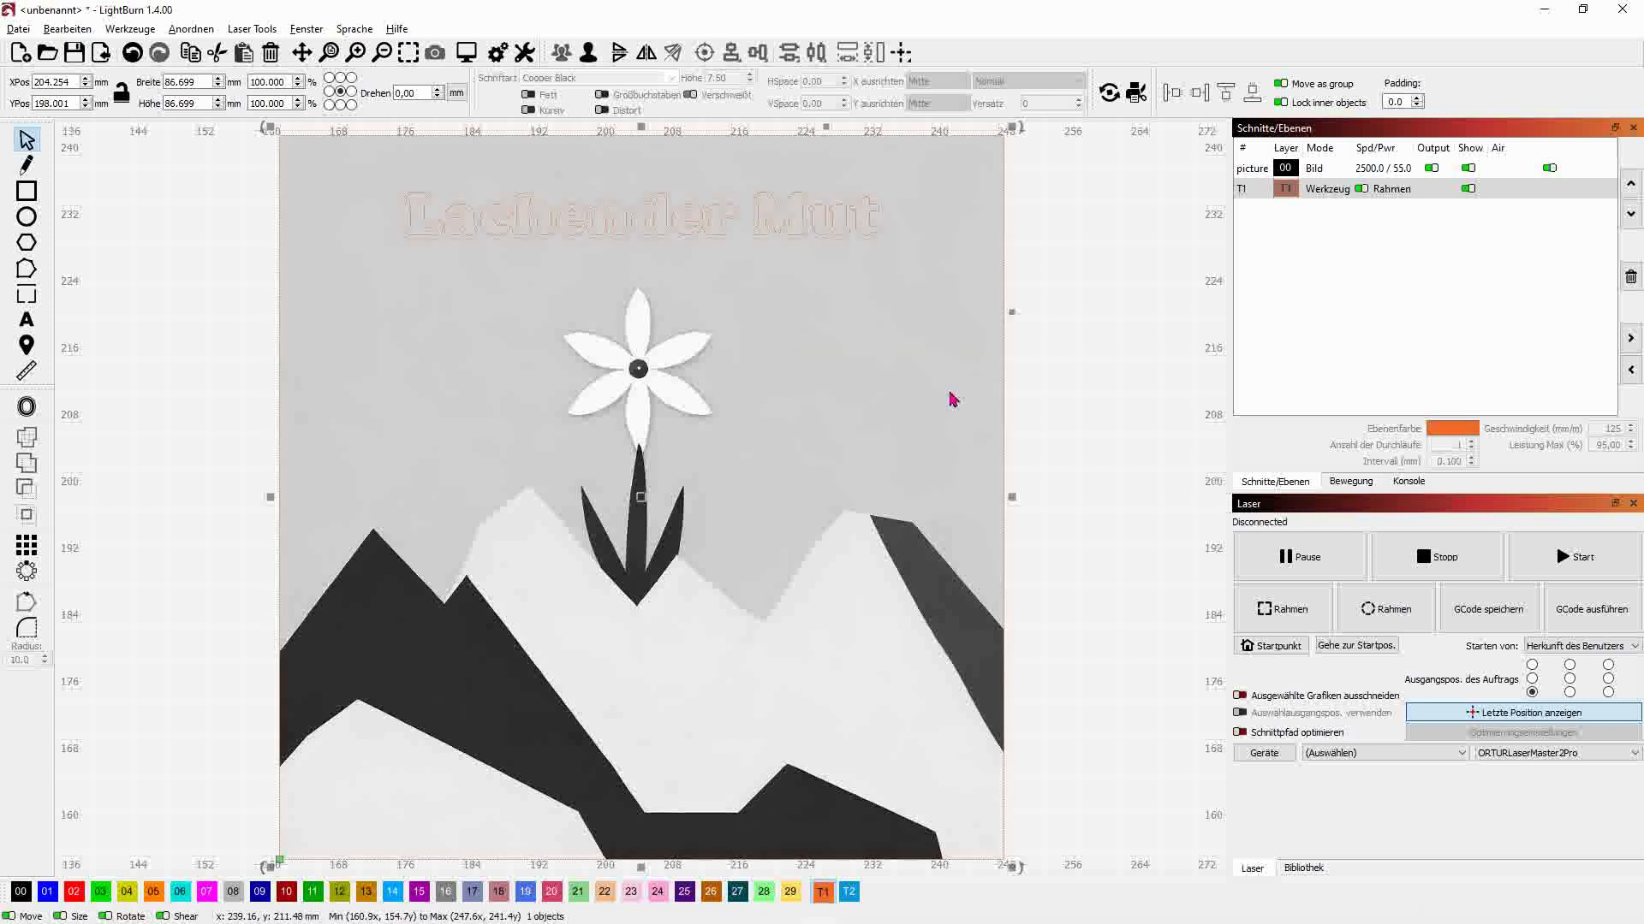
- Apply the grouped text and rectangle to the picture as an image mask
left_click(1314, 171)
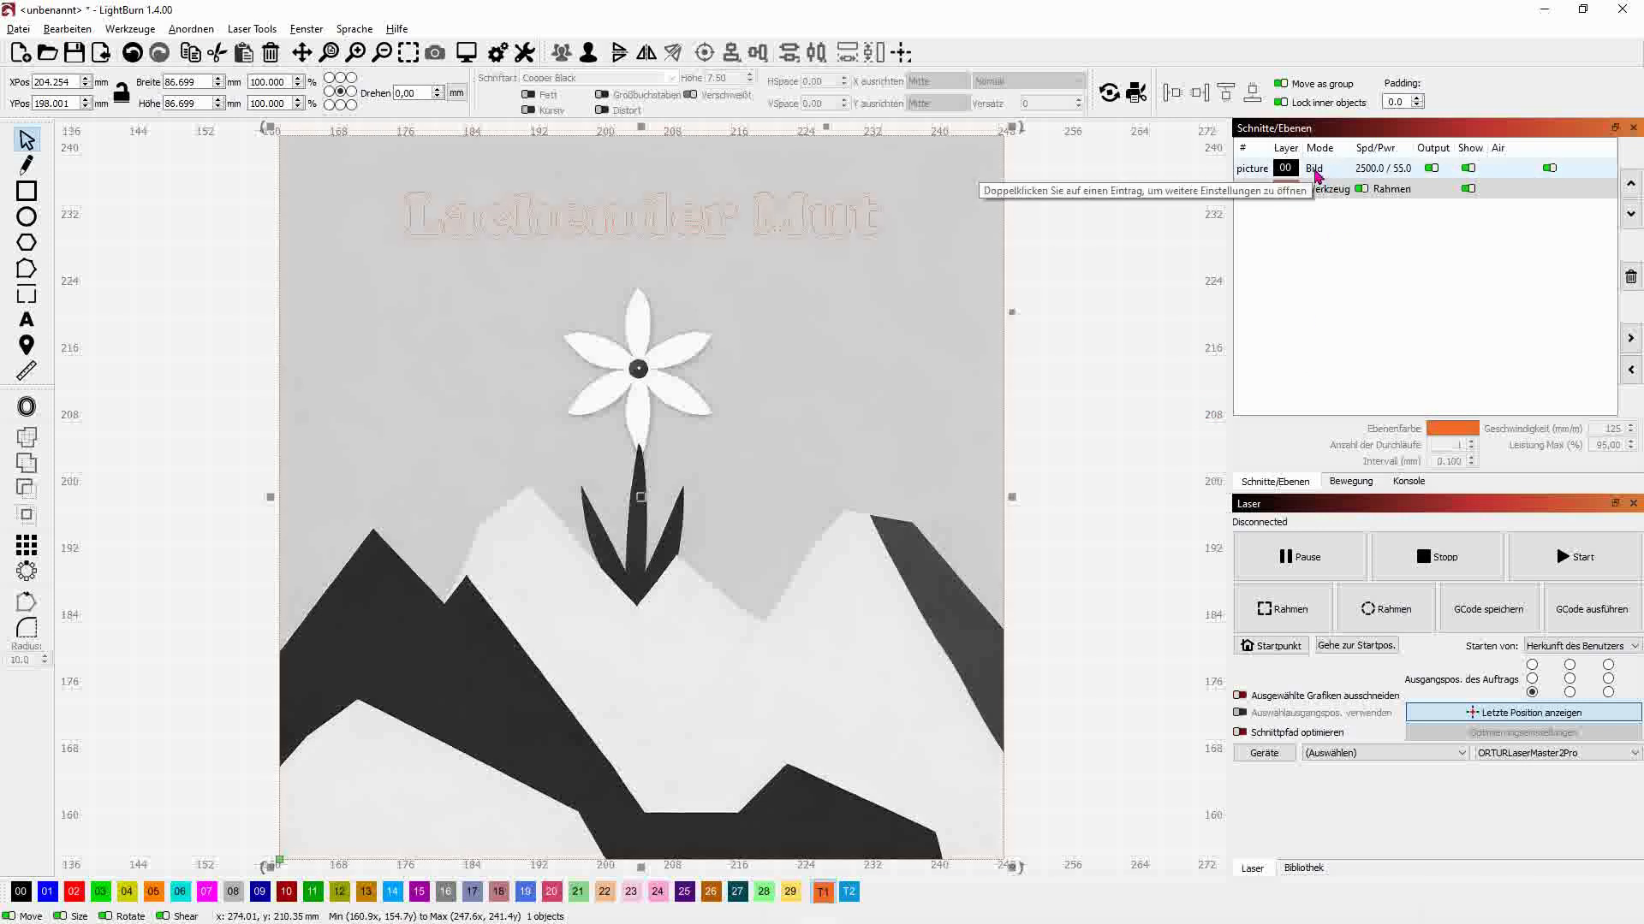
left_click(1317, 176)
left_click(1058, 262)
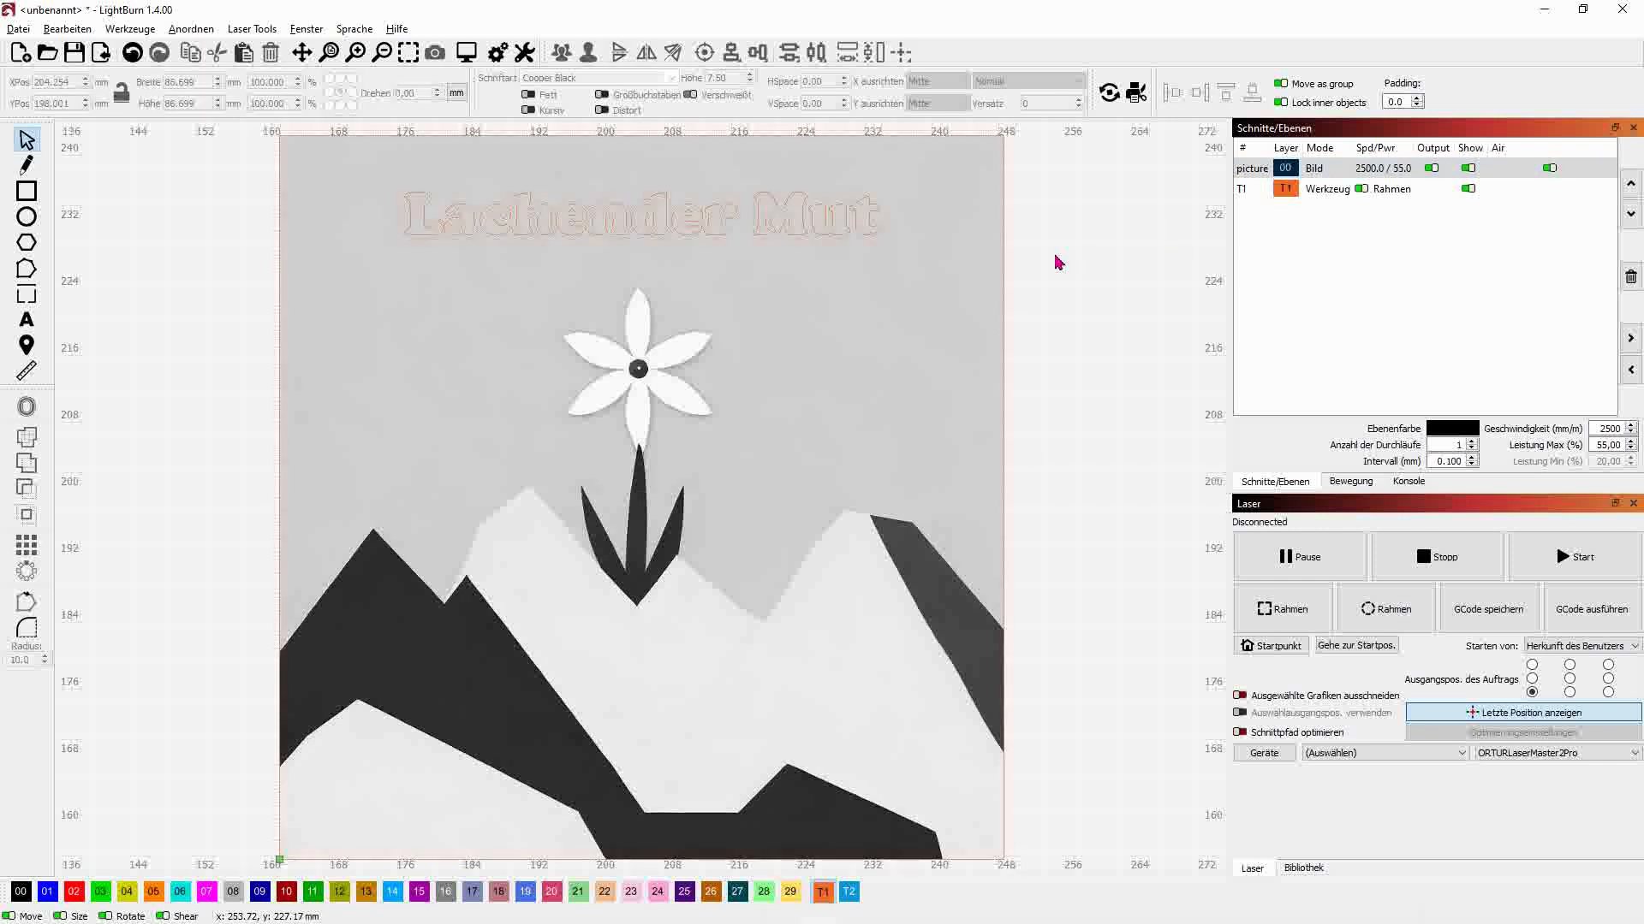
key("ctrl+a")
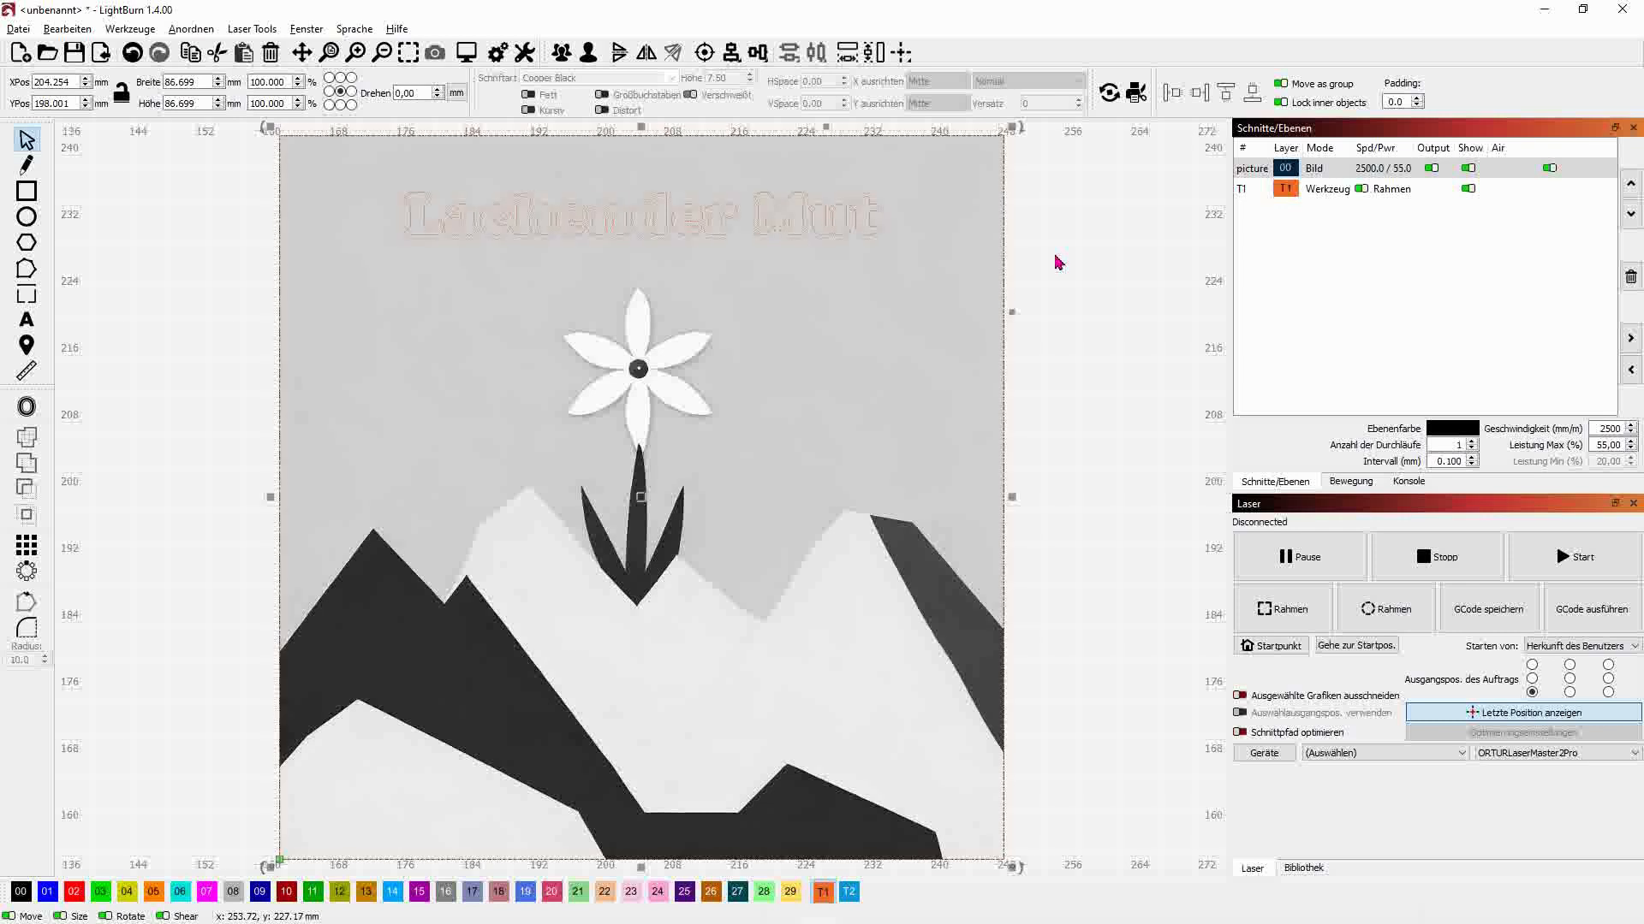
right_click(797, 322)
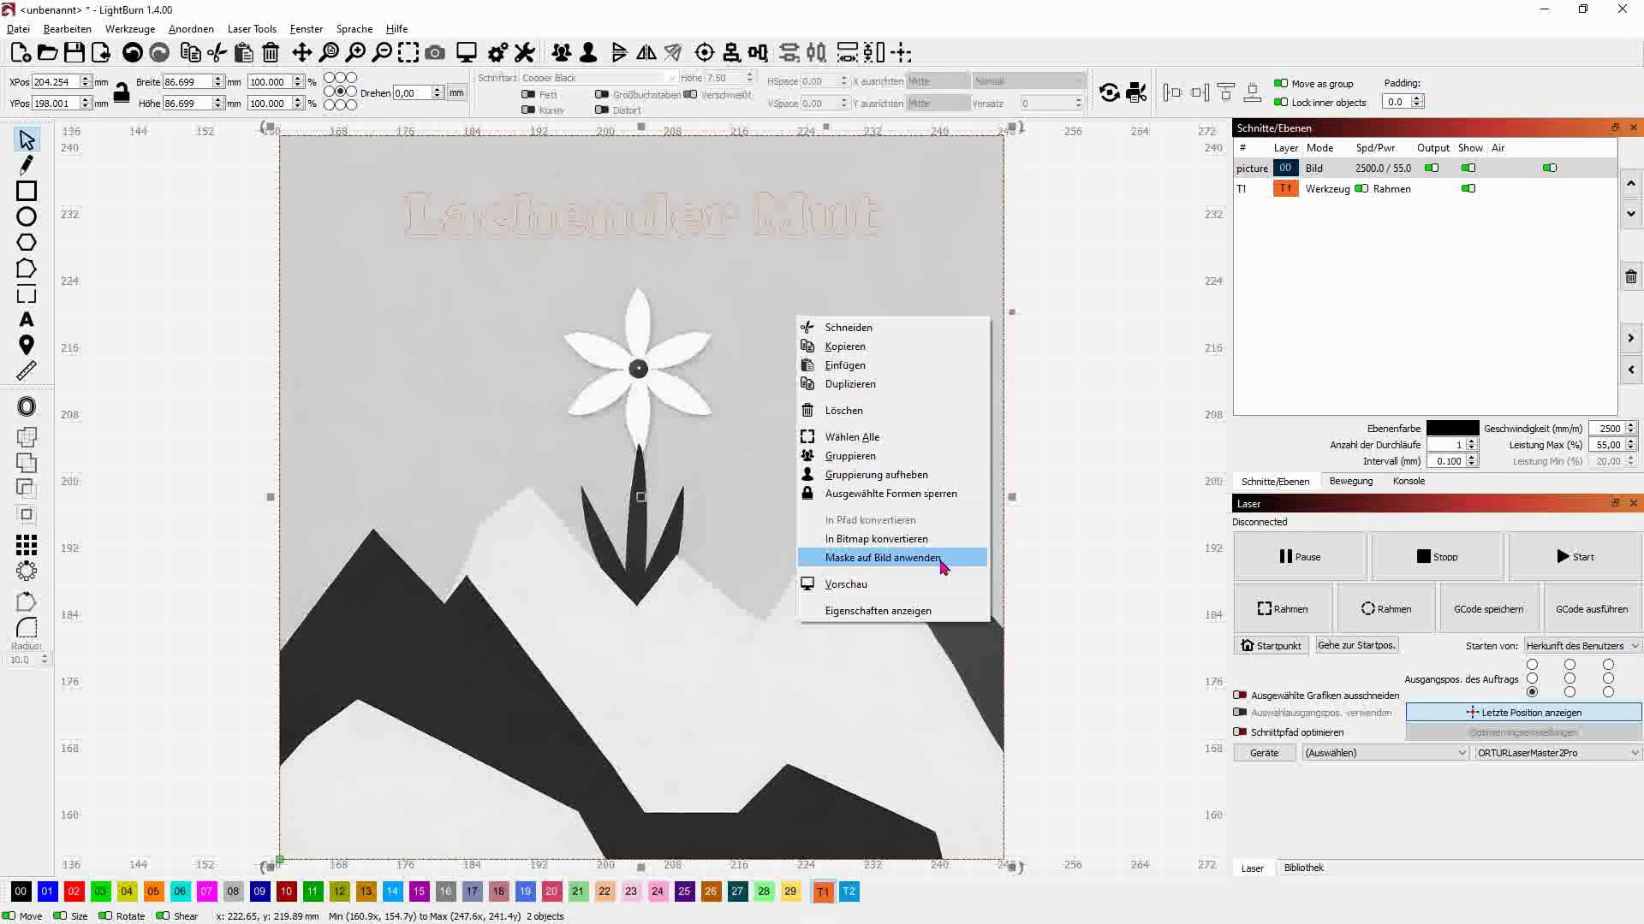
left_click(882, 558)
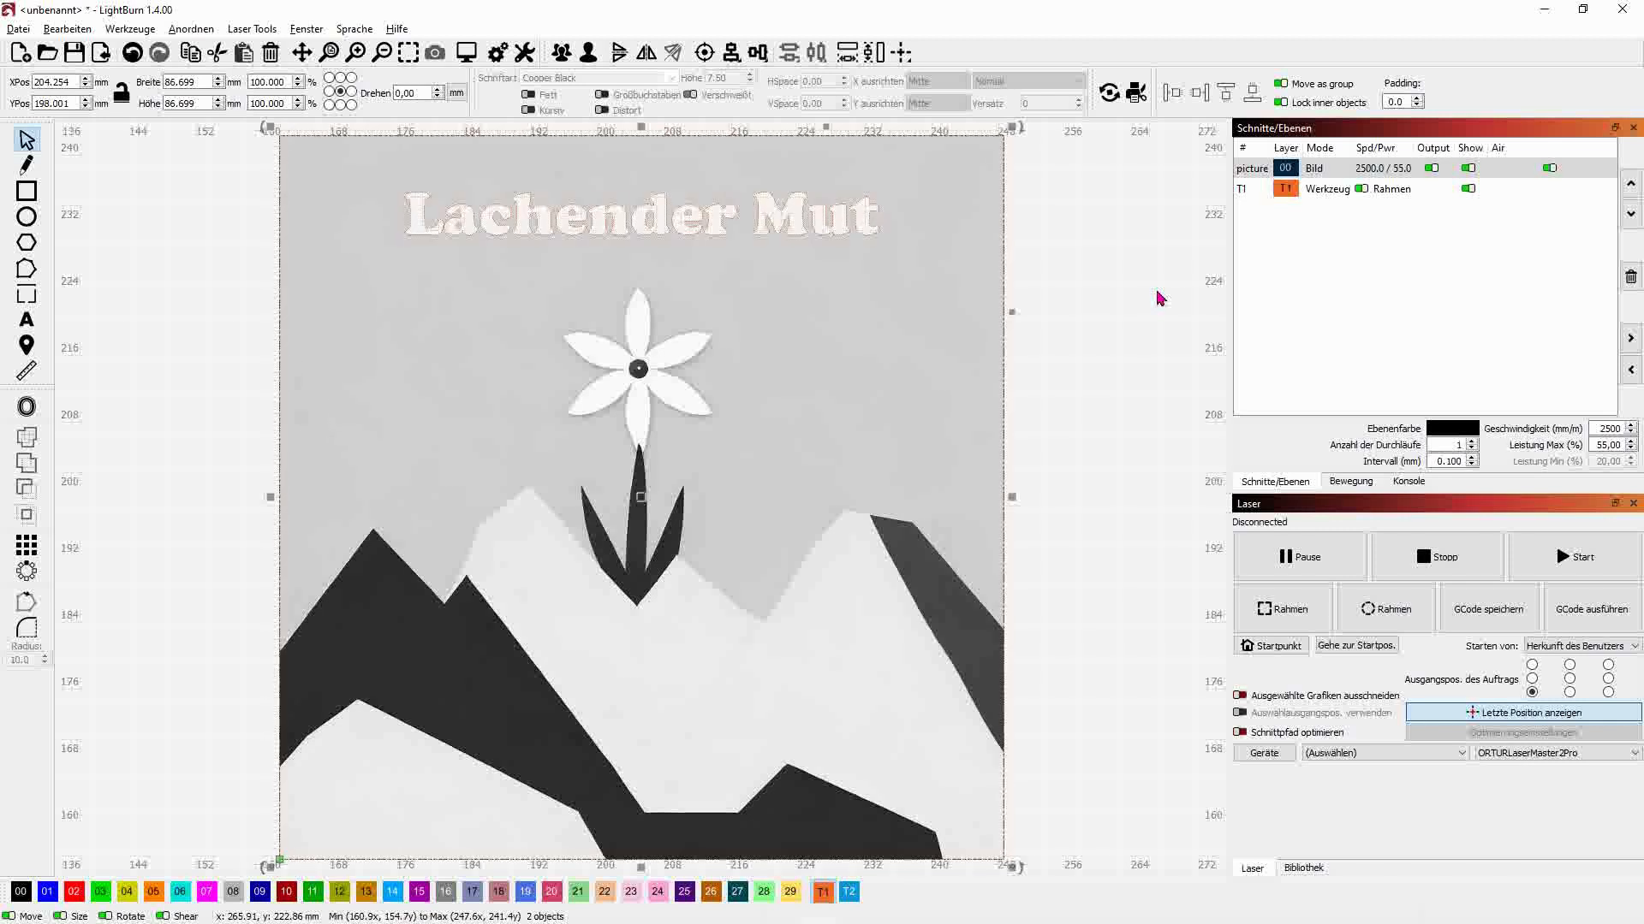
- Check the masked lettering and its T1 tool layer, and preview the engraving
left_click(1325, 196)
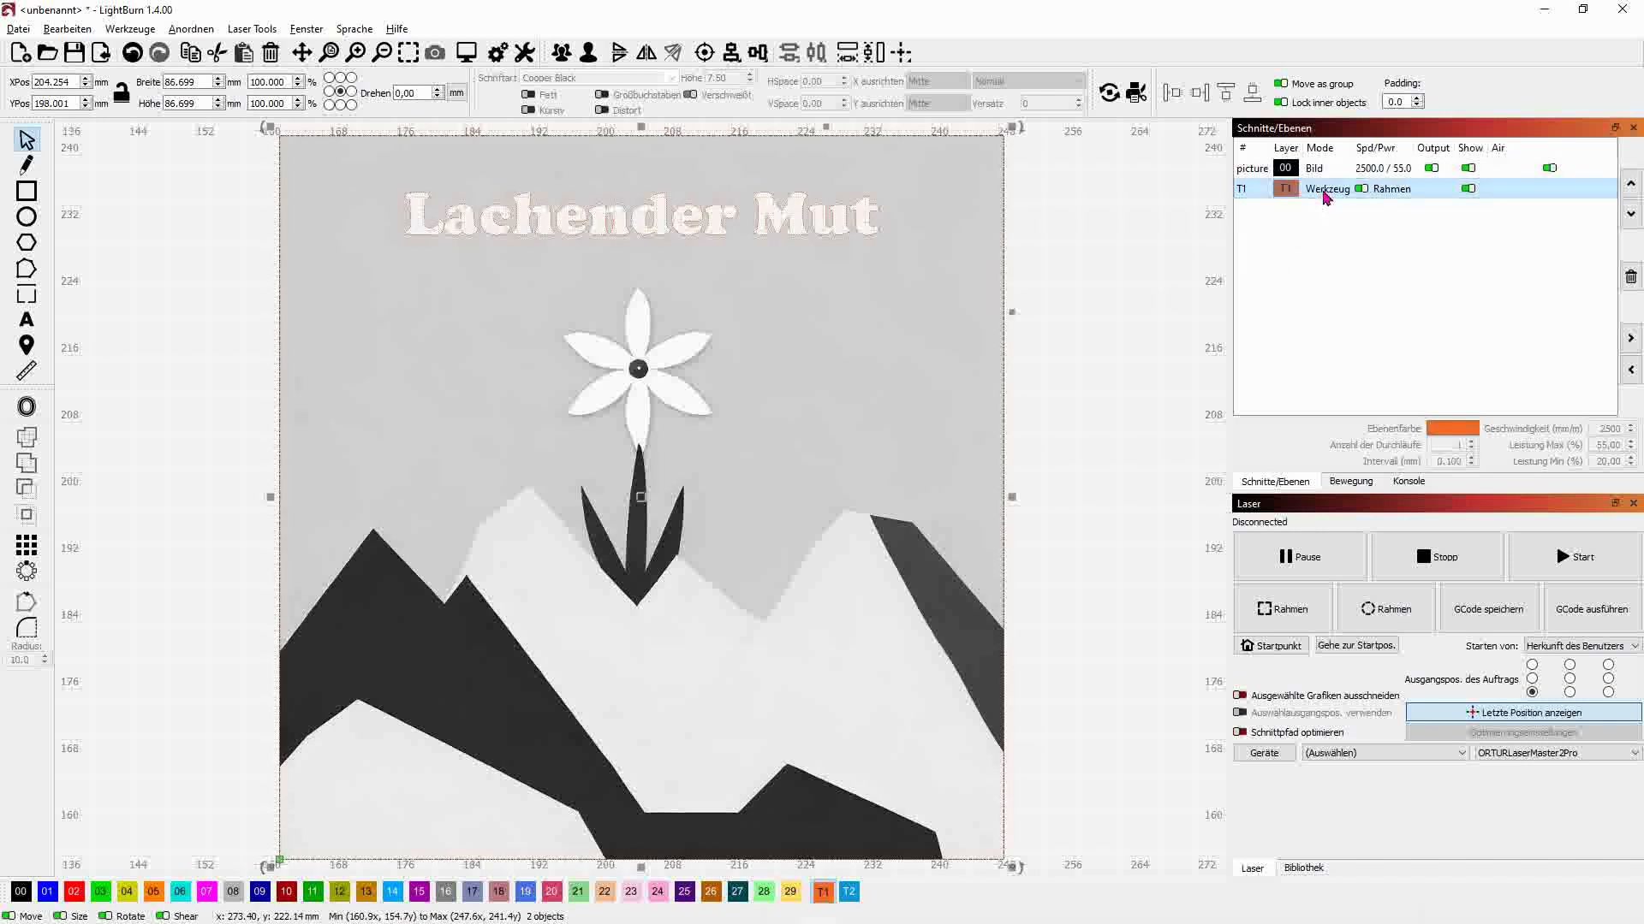
left_click(1169, 291)
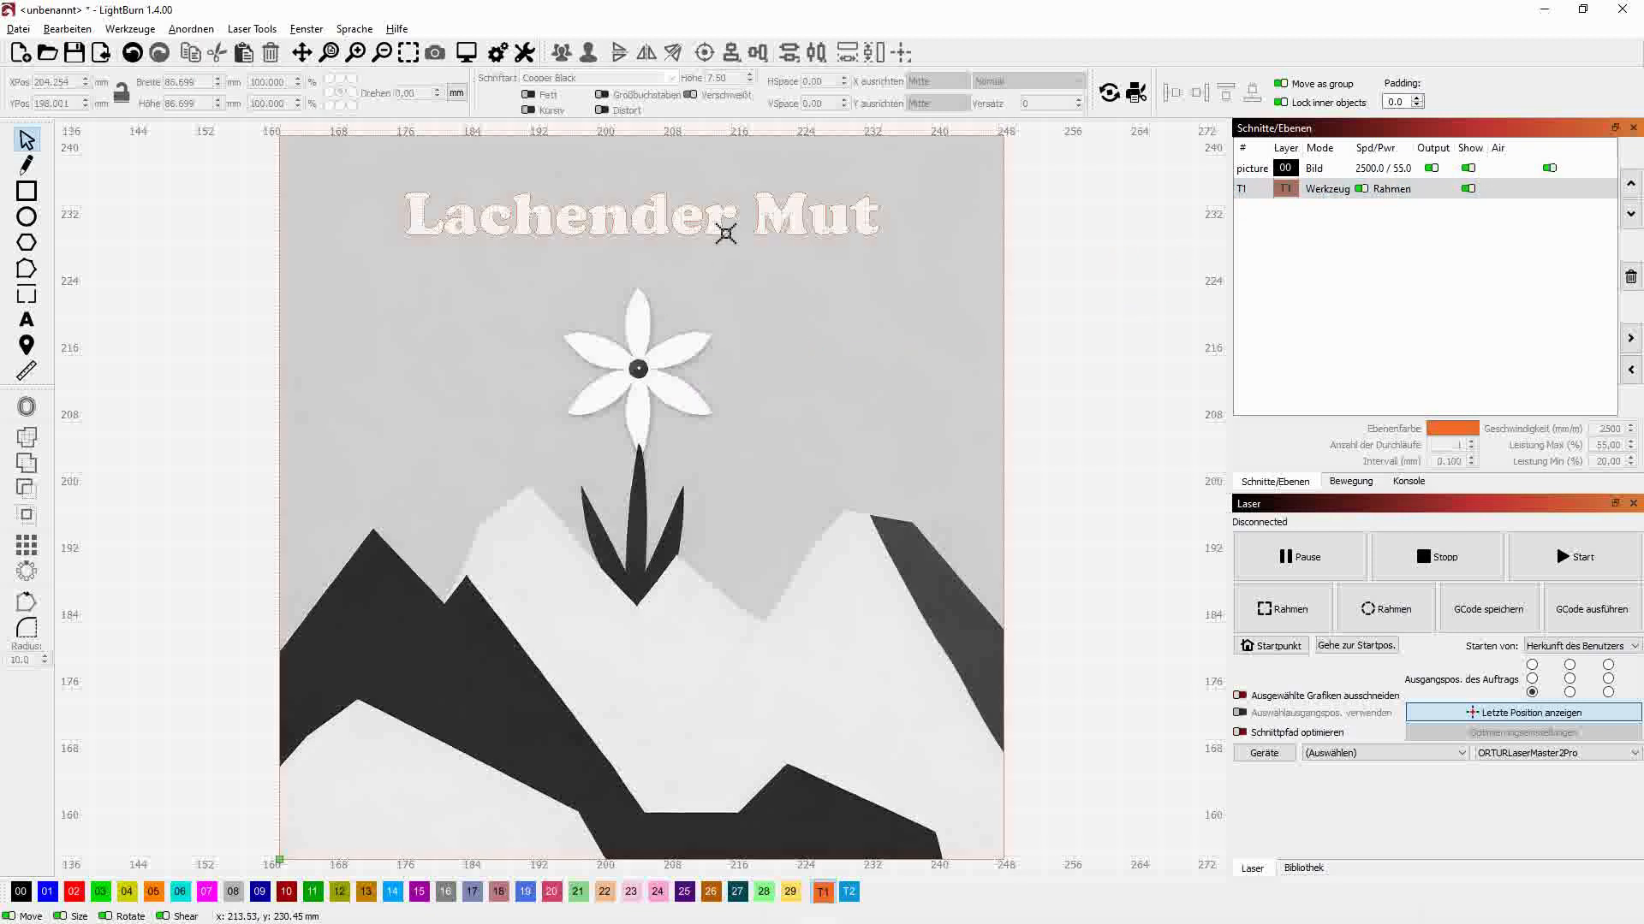
left_click(726, 232)
left_click_drag(635, 499, 688, 505)
left_click(1104, 380)
left_click(467, 53)
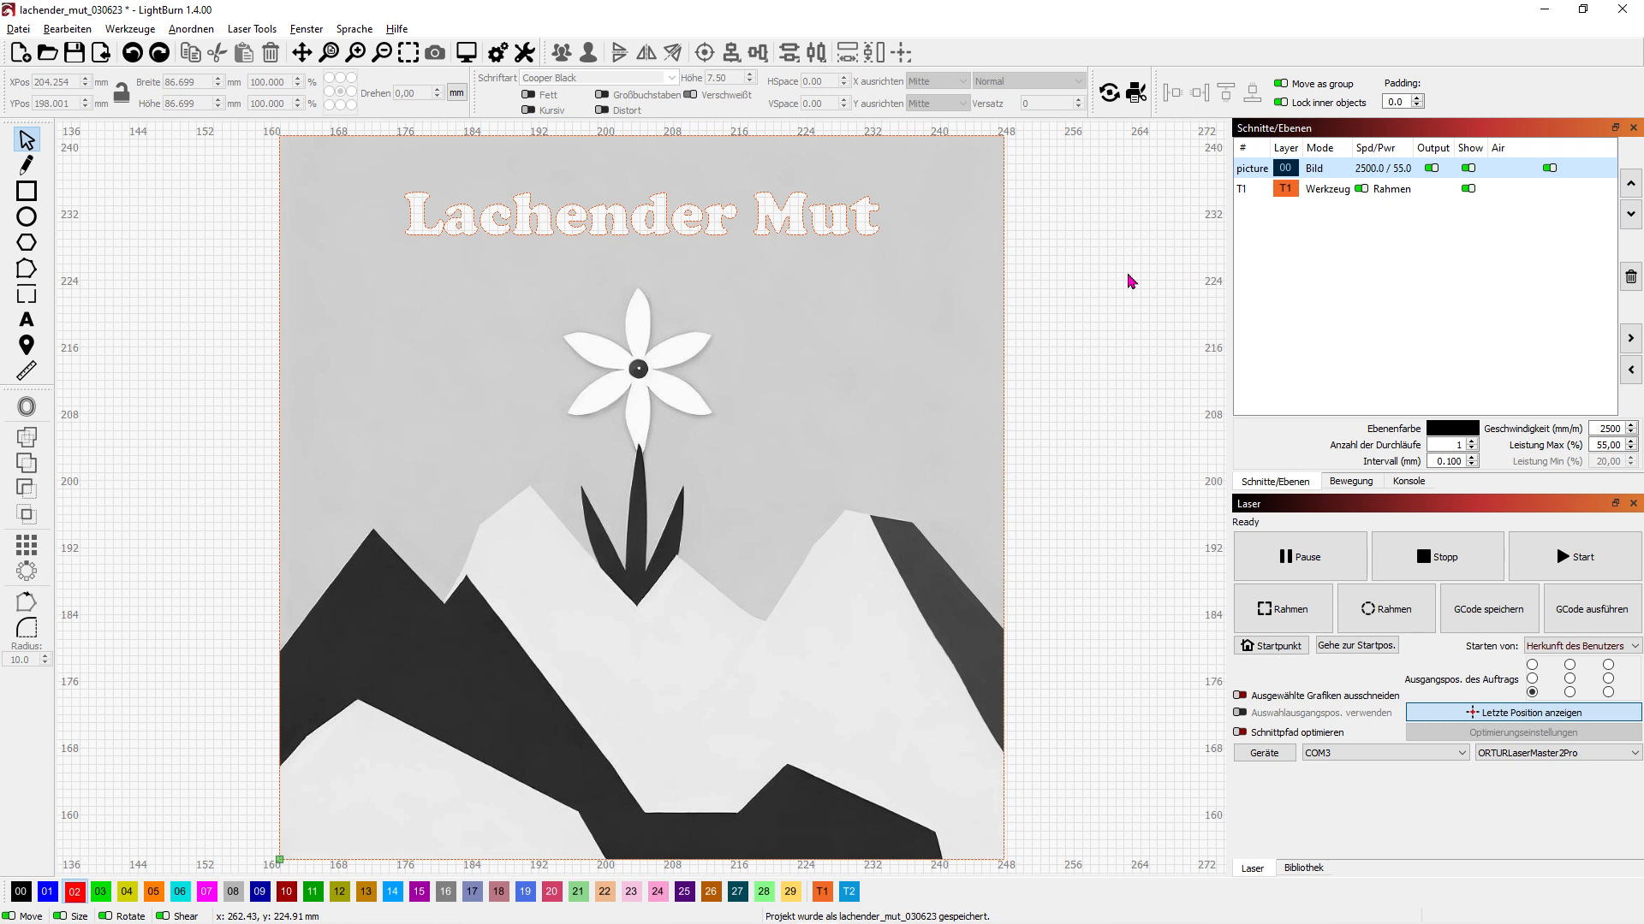
- Draw an outer cutting rectangle about 86.7 mm square around the image on layer 02
left_click(1127, 275)
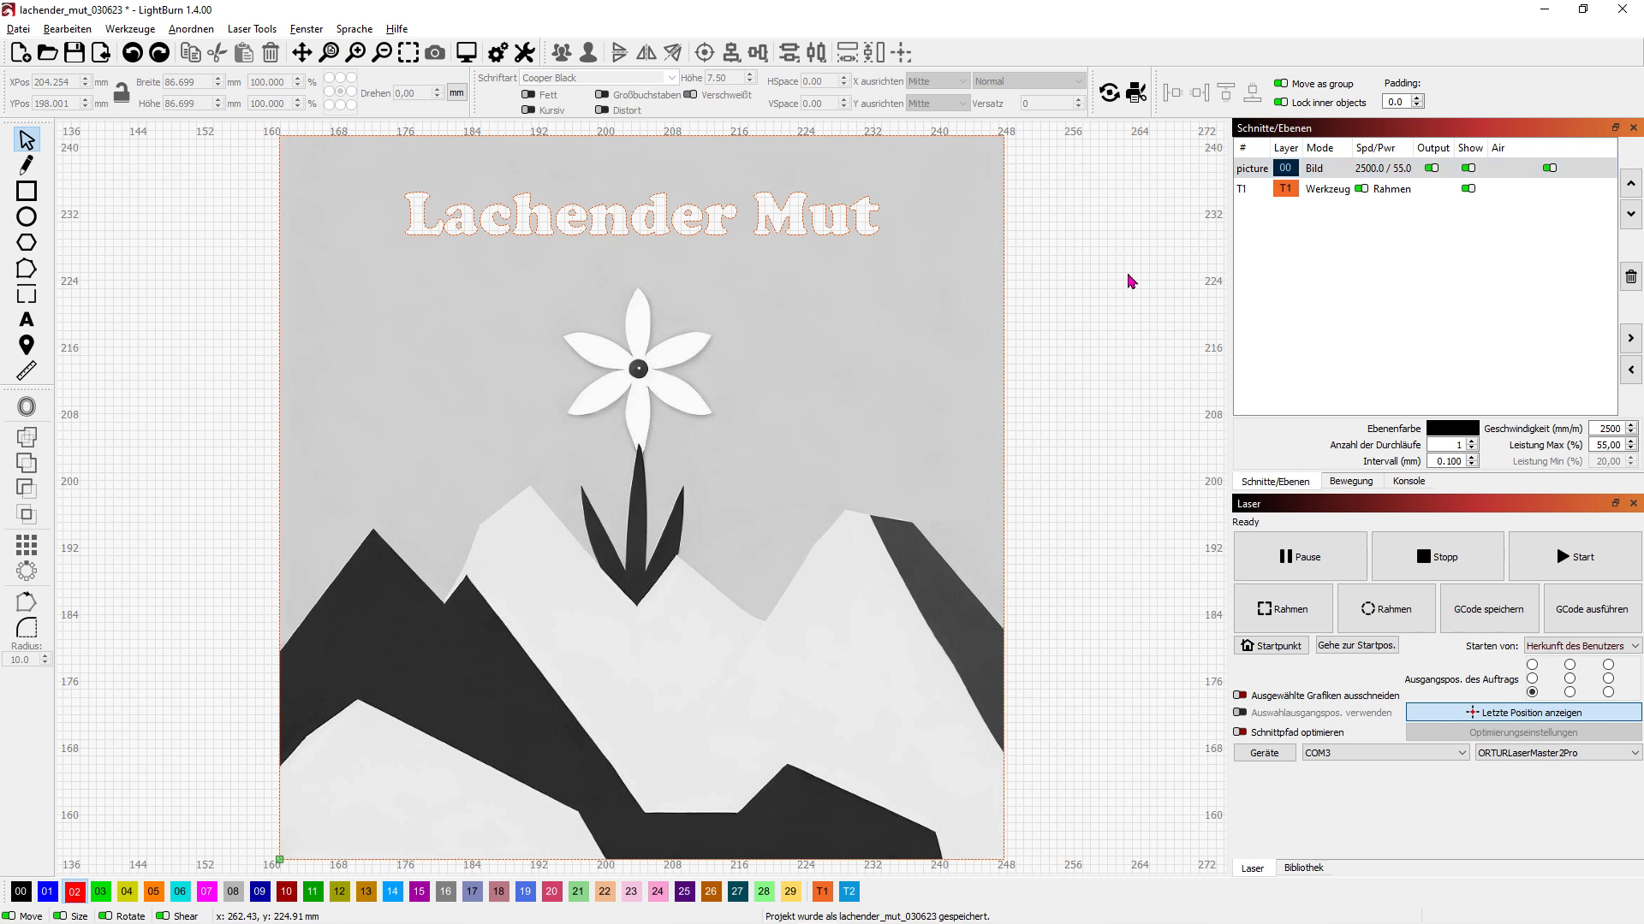
left_click(35, 187)
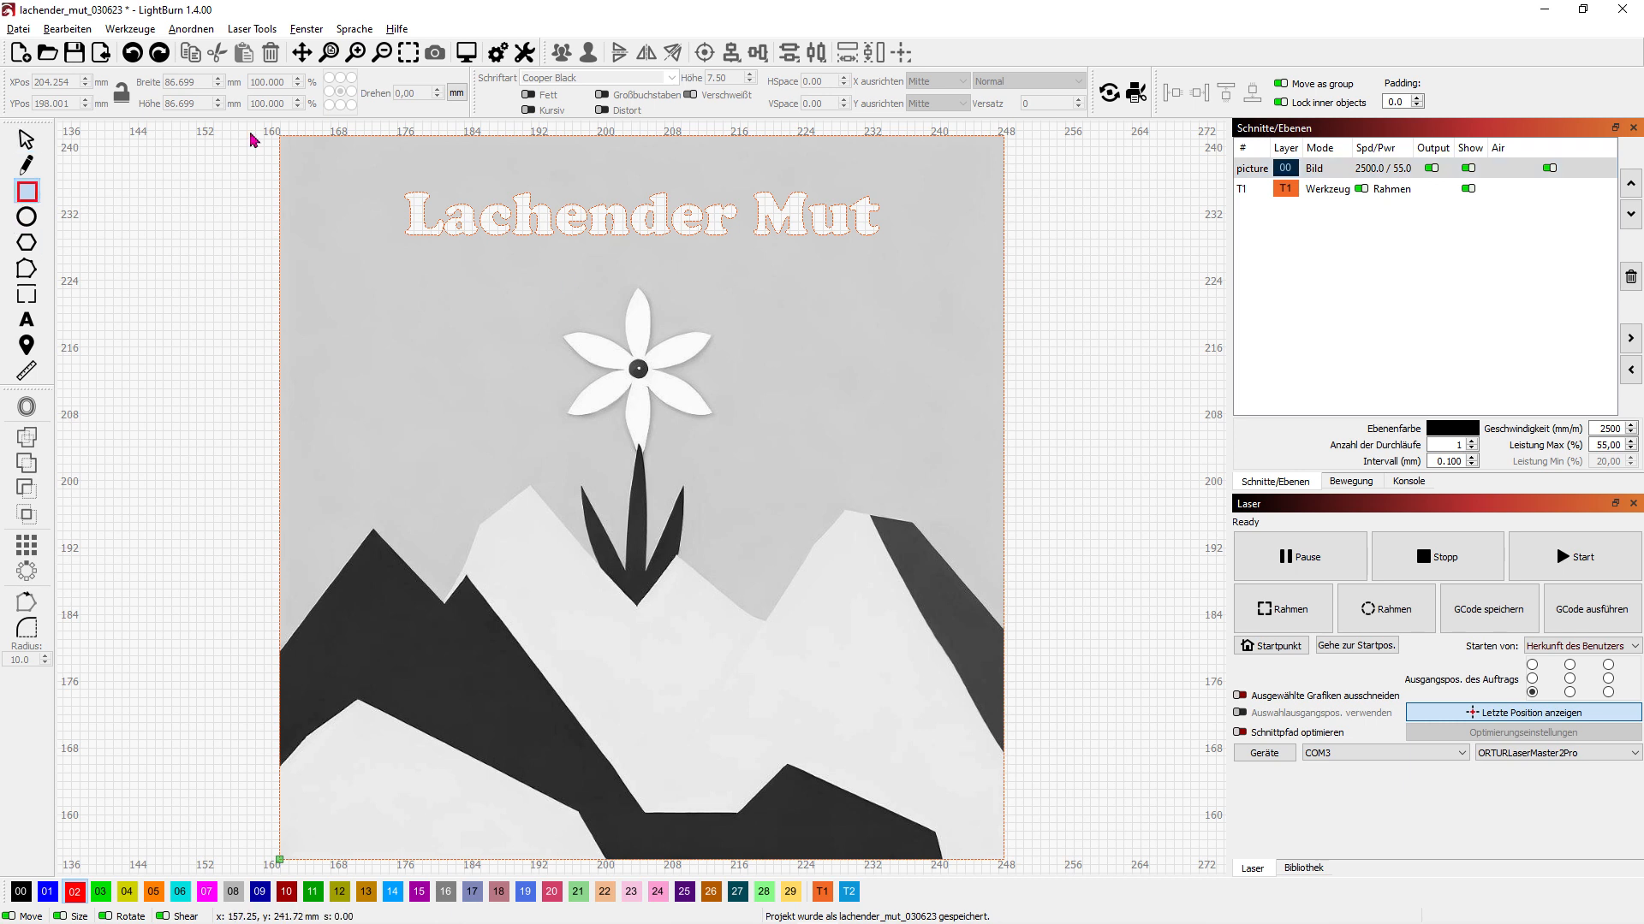
left_click_drag(289, 135, 1018, 863)
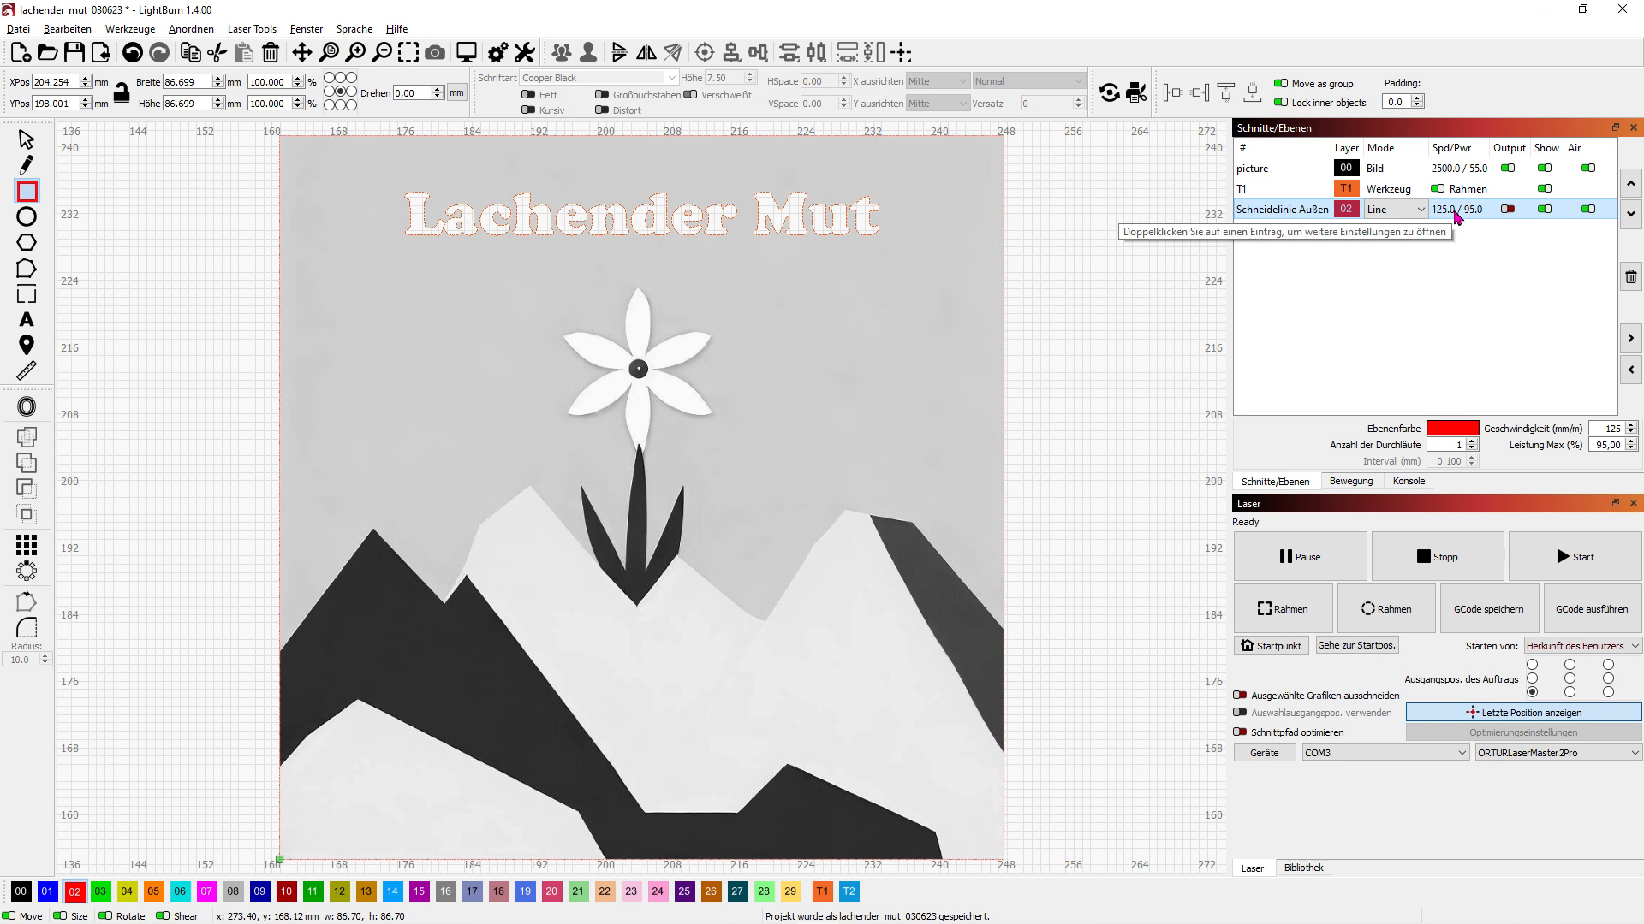
- Review the cut settings of the outer cutting line layer and the image settings of the picture layer
double_click(1455, 212)
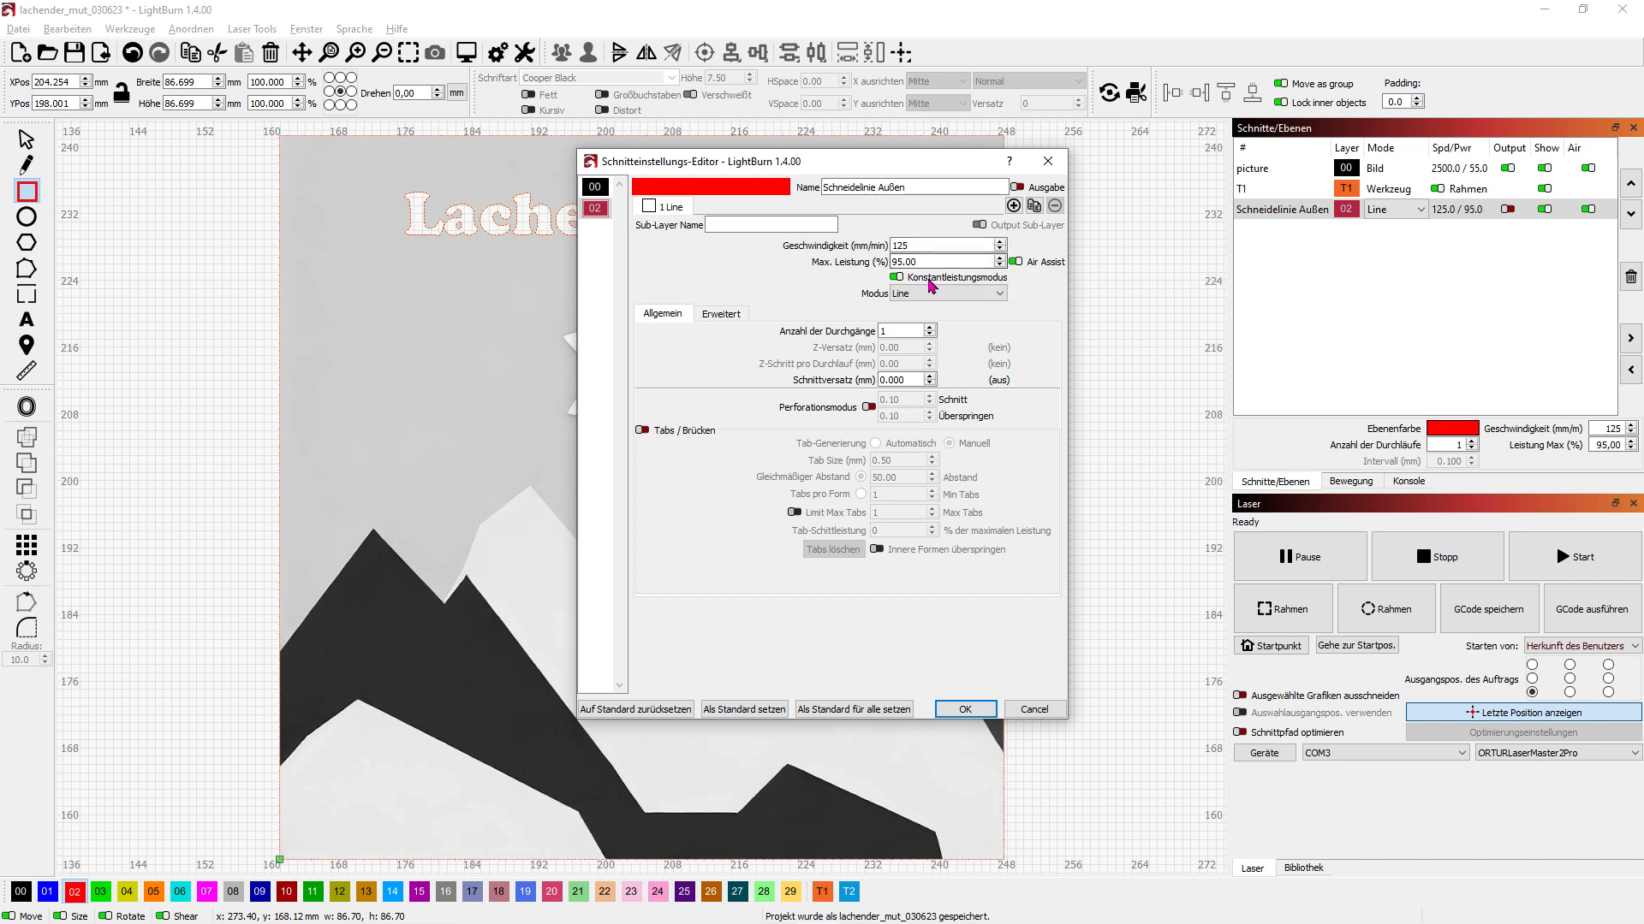
left_click(964, 709)
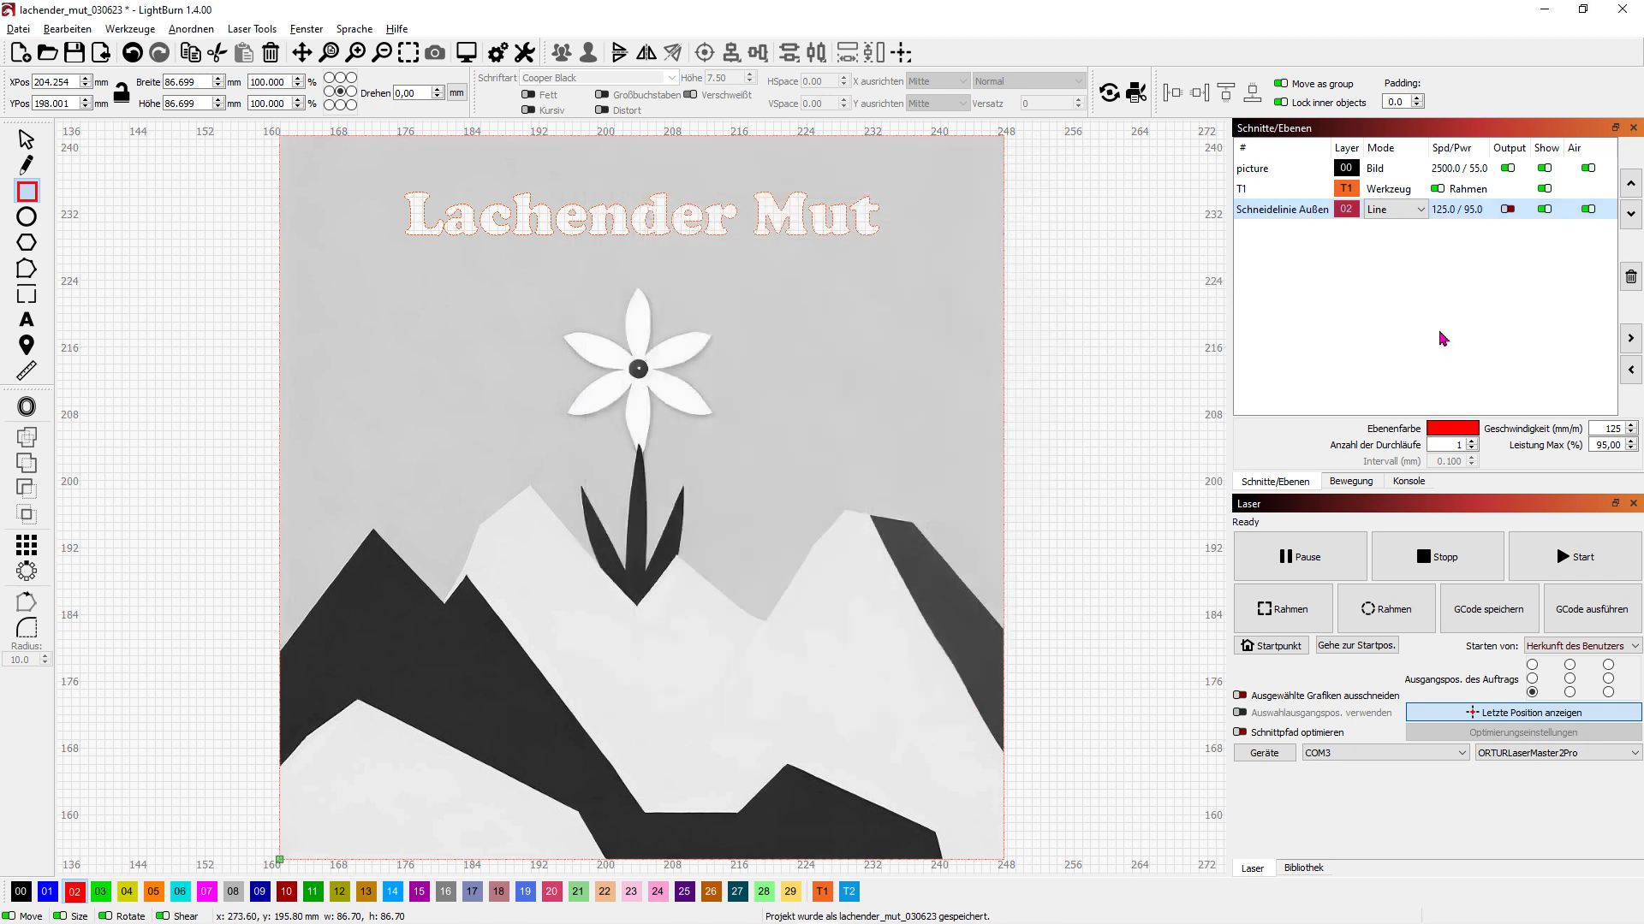
left_click(1465, 175)
double_click(1464, 174)
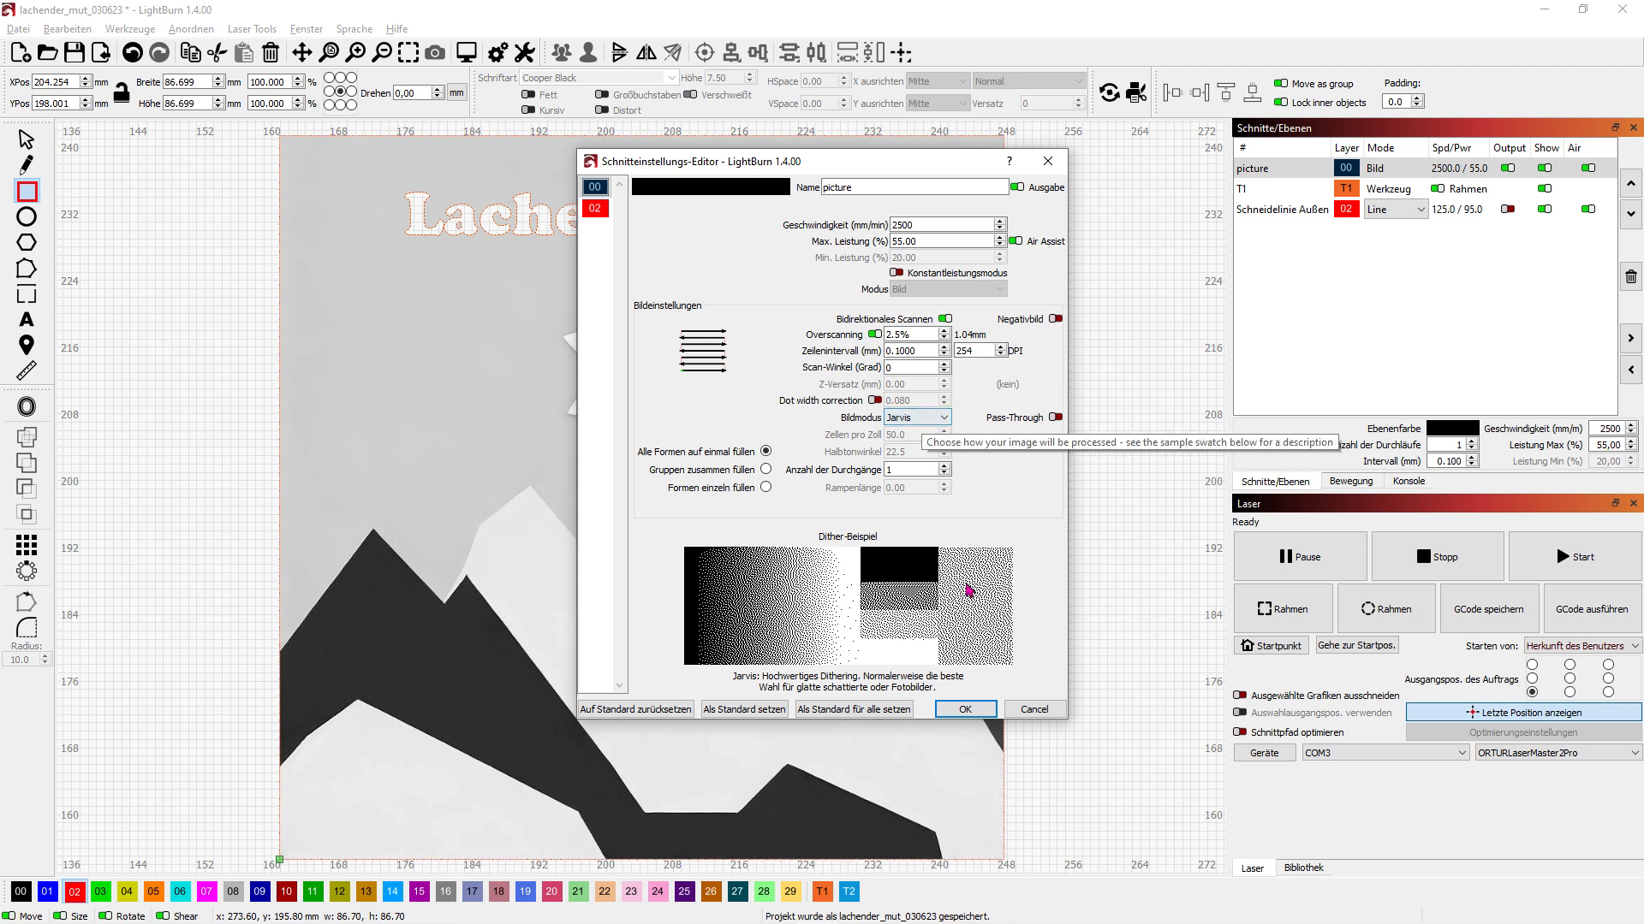
left_click(967, 709)
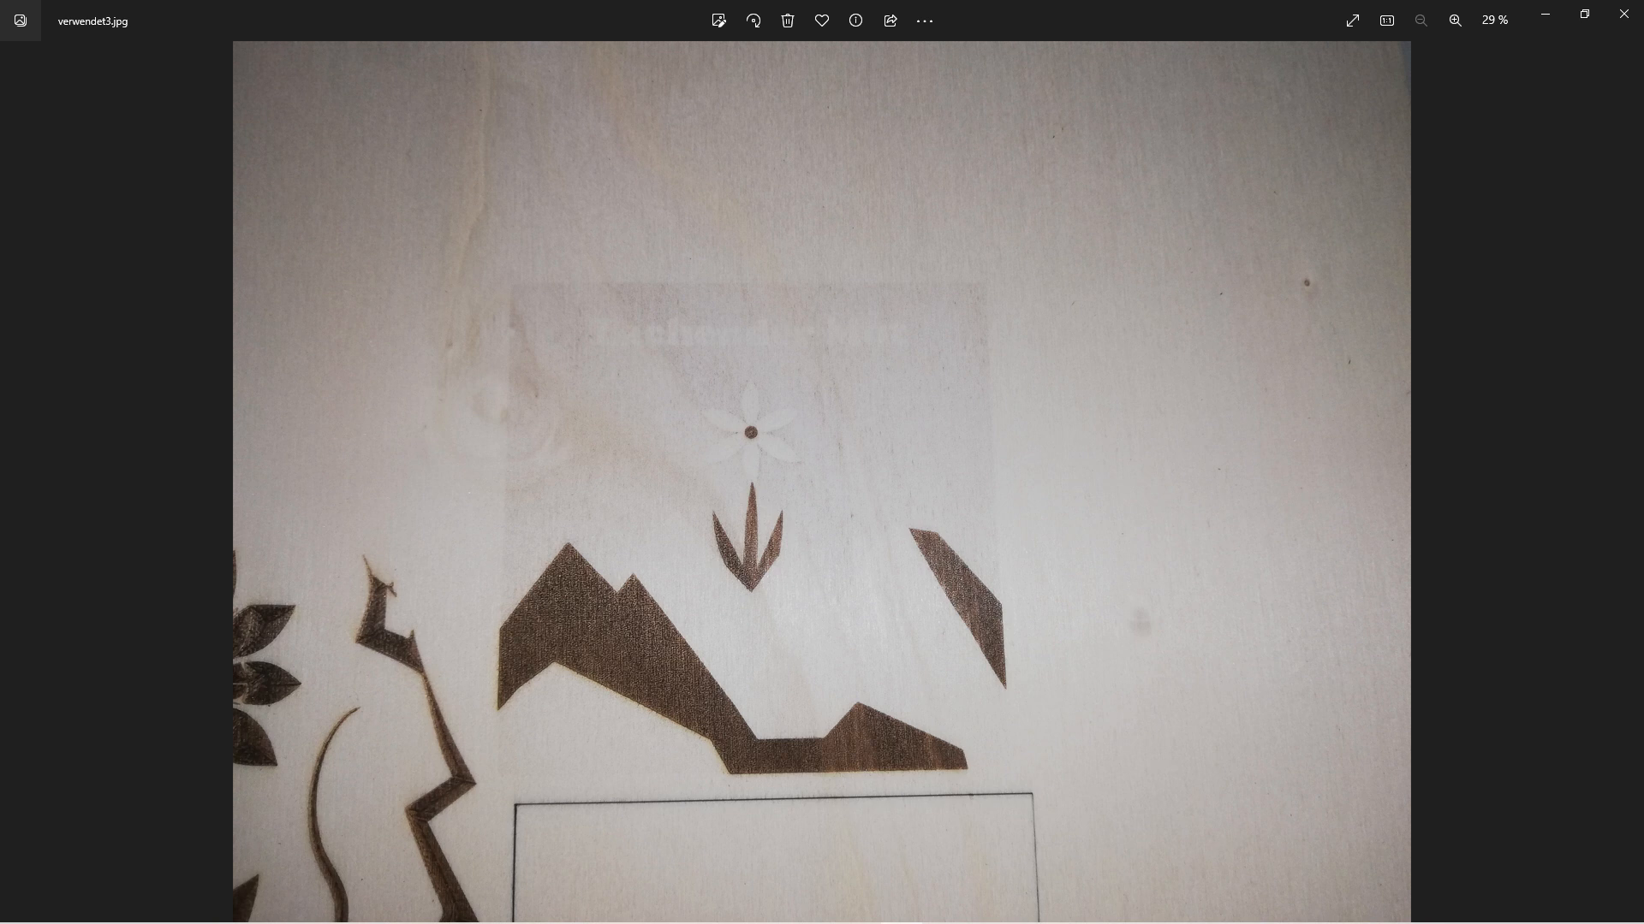
- Close the photo of the test engraving and examine the dither pattern around the flower in the engraving preview
left_click(1624, 14)
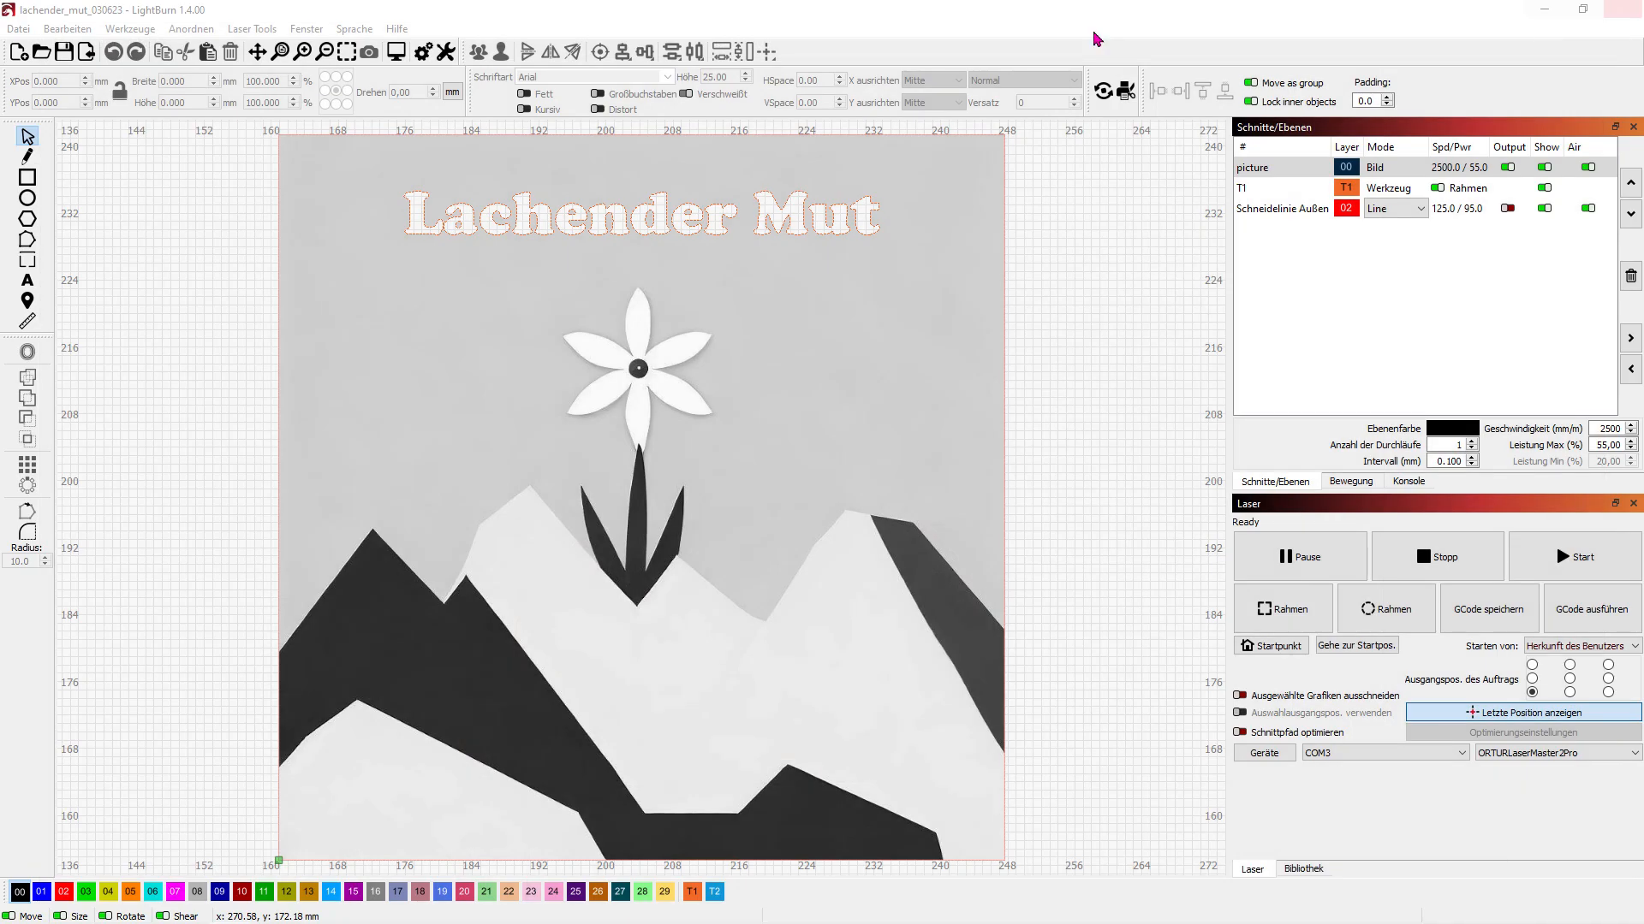
left_click(392, 54)
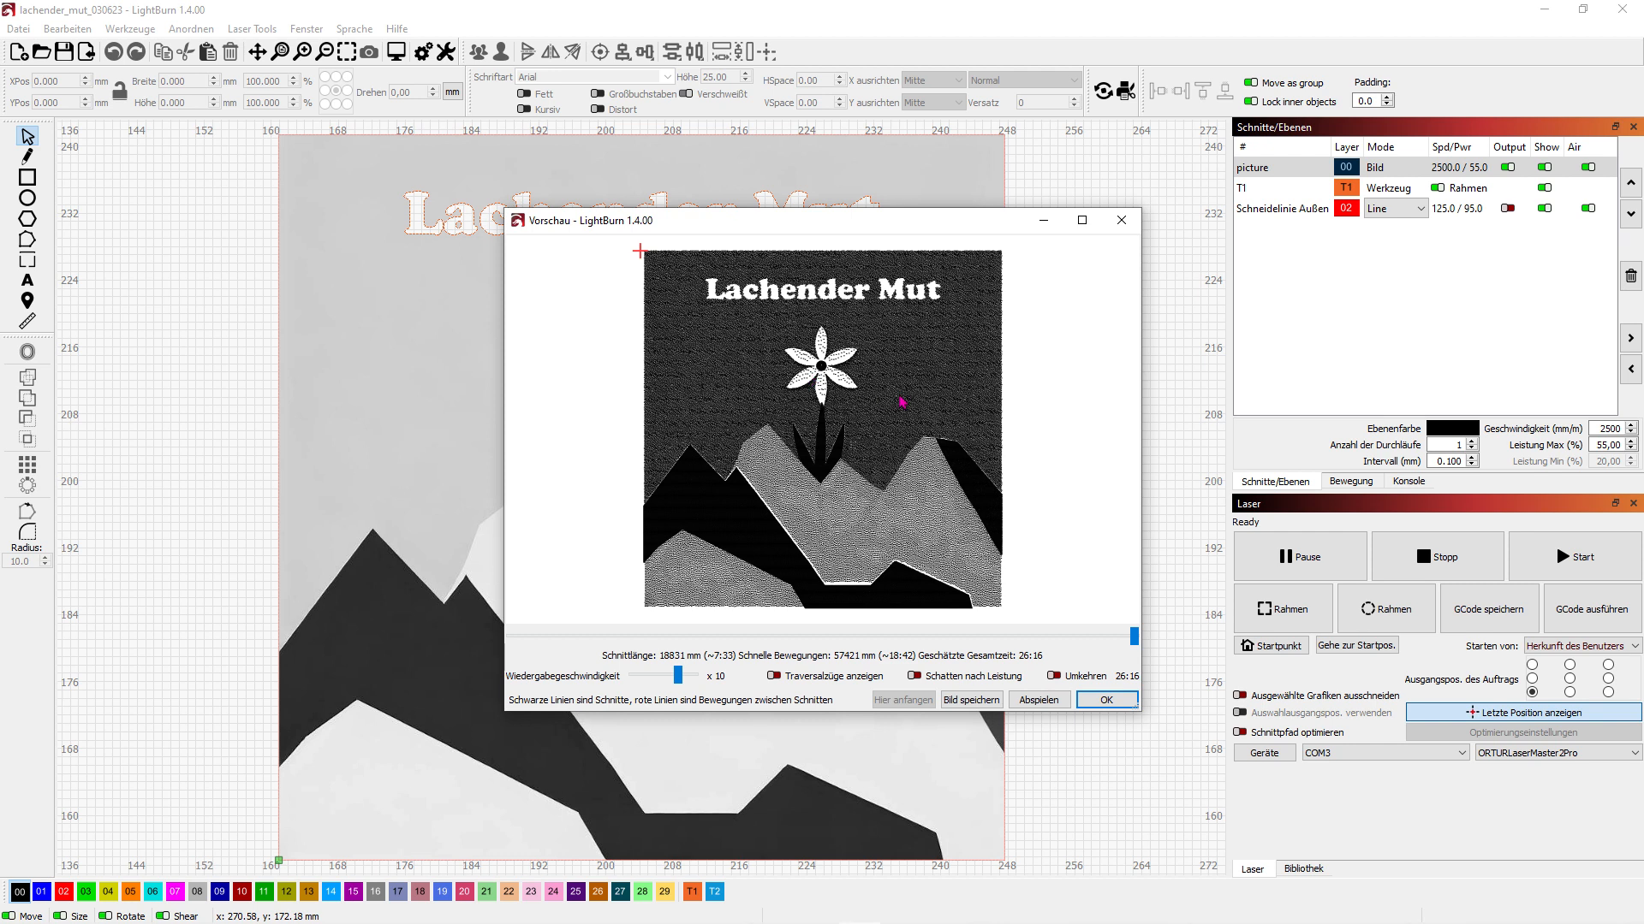
scroll(891, 424, "up", 5)
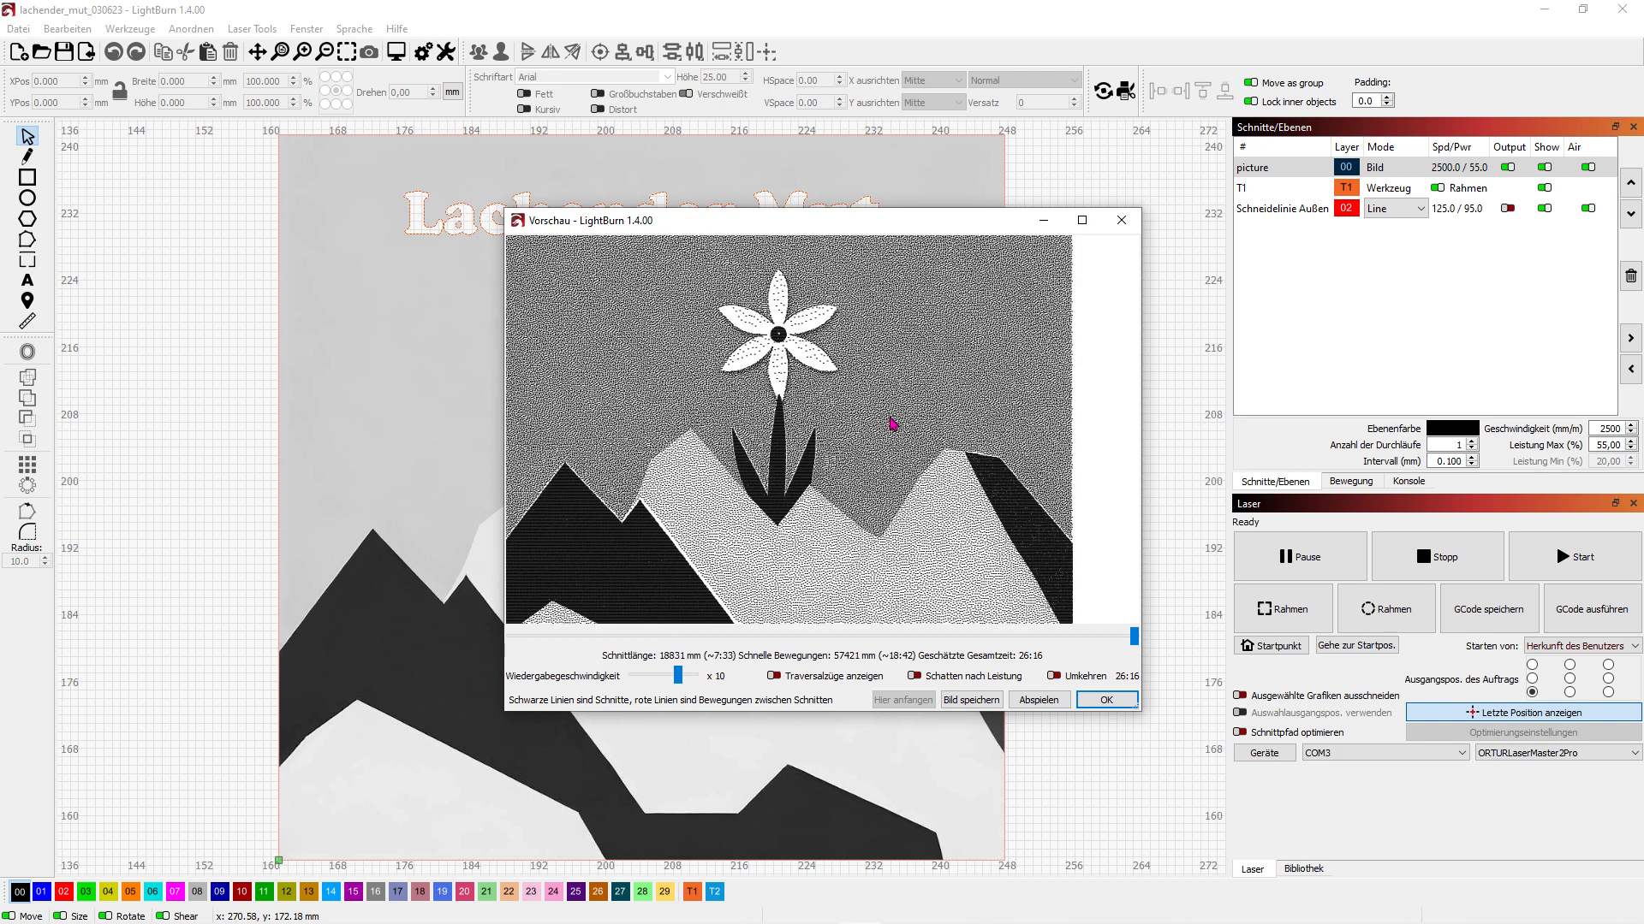
scroll(891, 424, "up", 3)
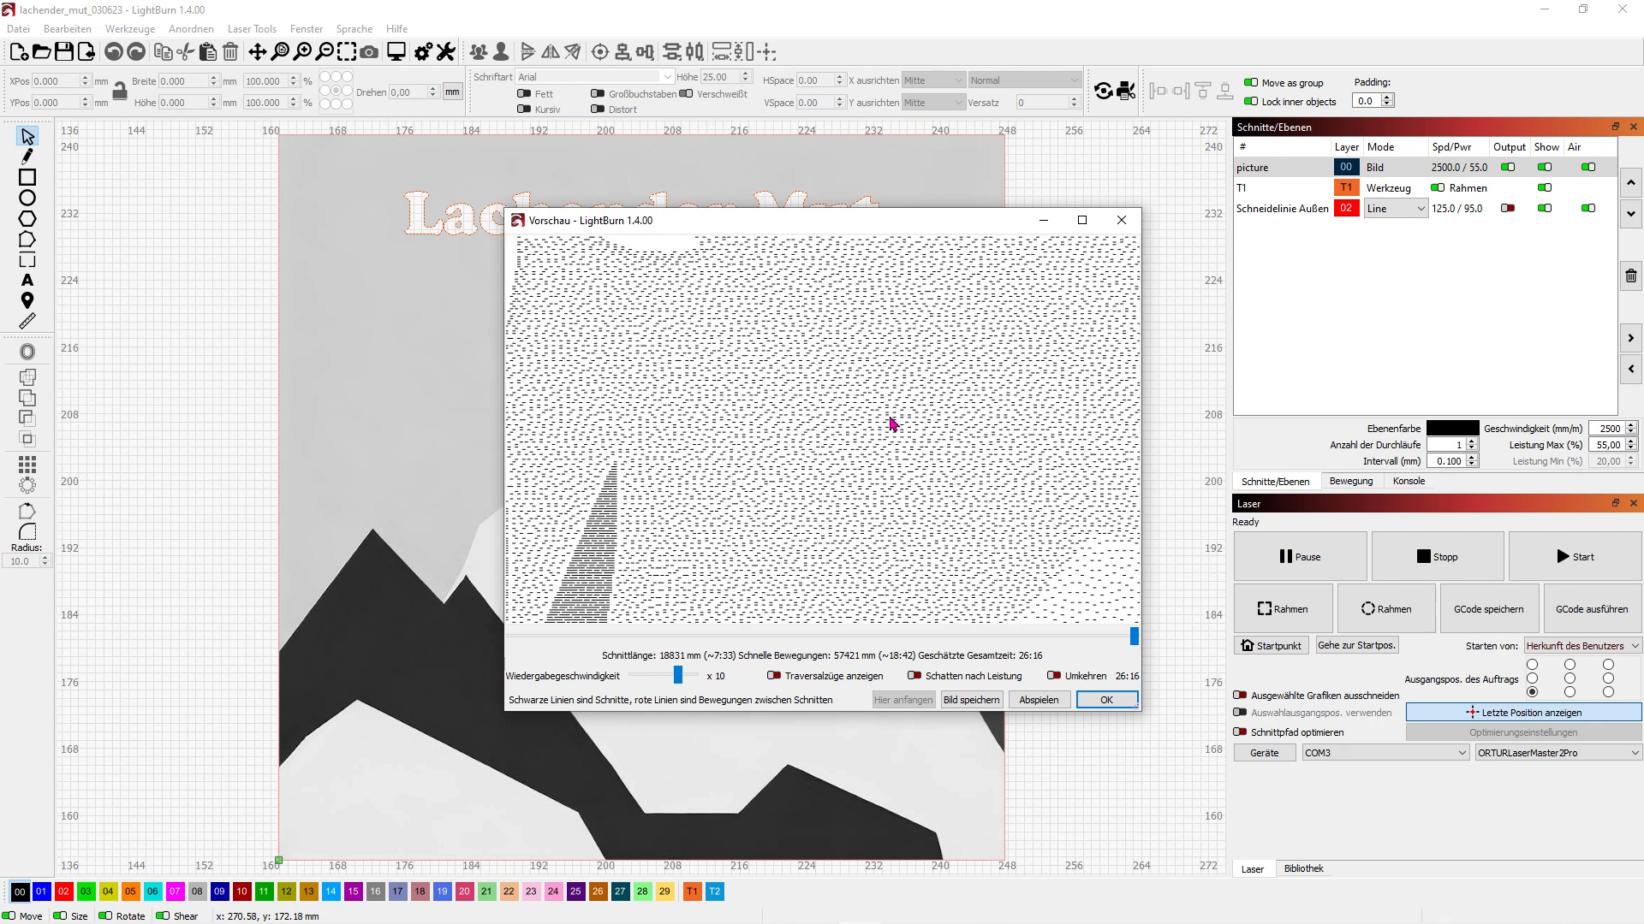
scroll(892, 424, "down", 10)
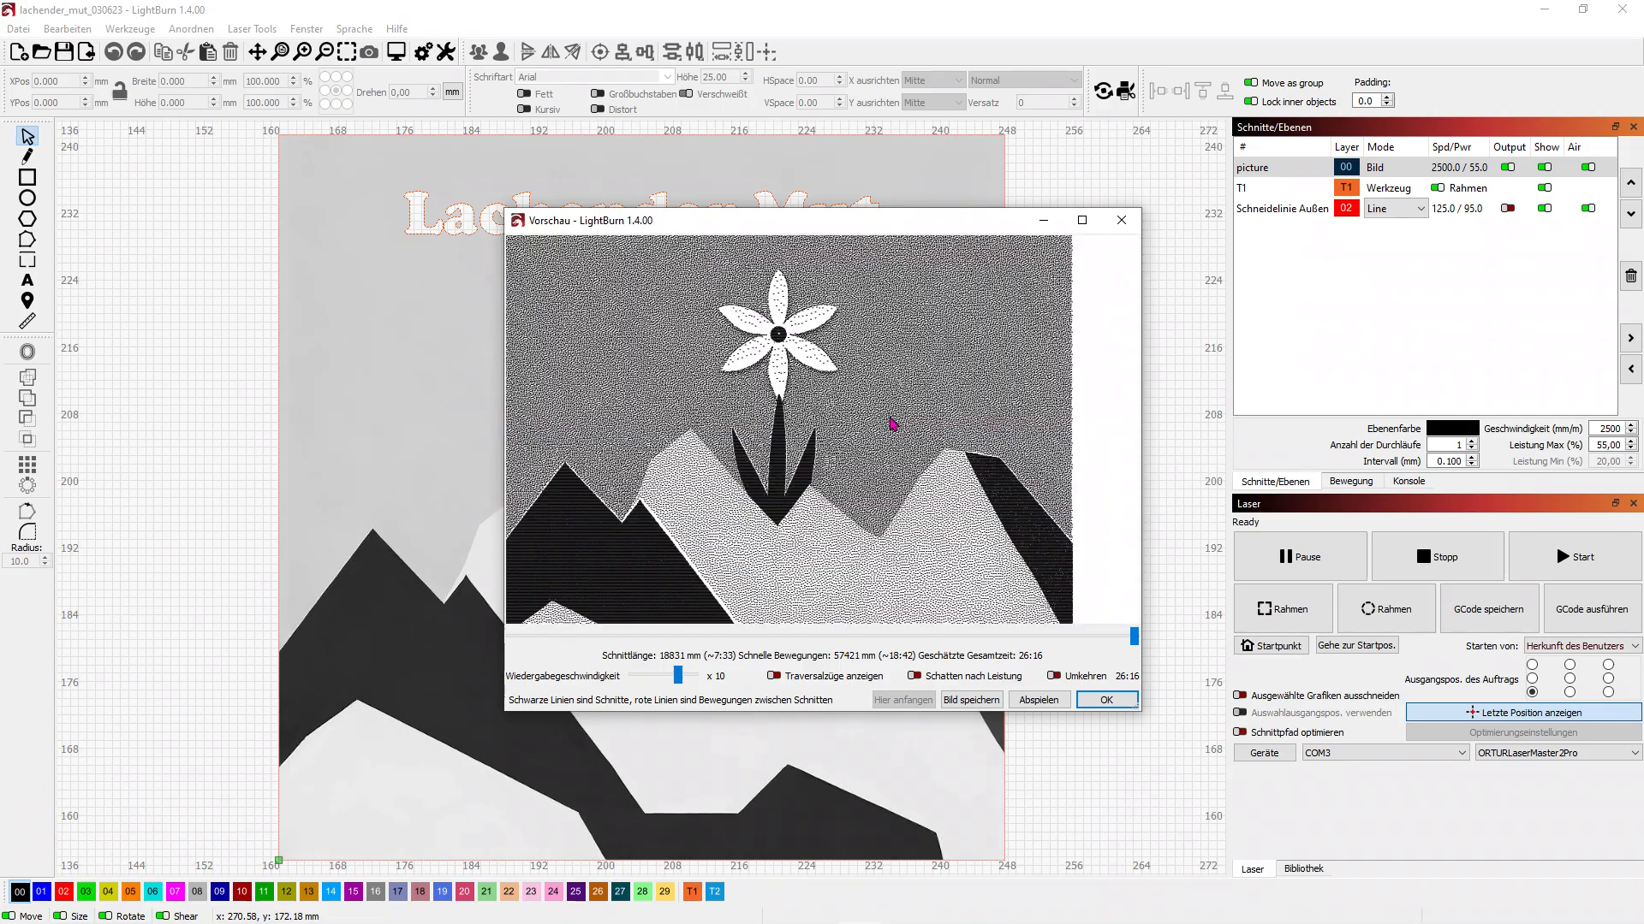